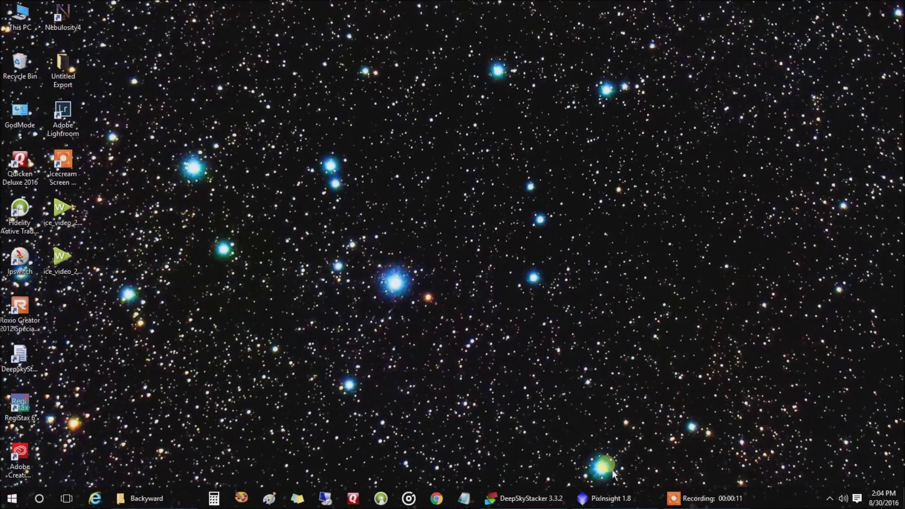
Bring the PixInsight 1.8 window to the front, showing its empty workspace
mouse_move(615, 503)
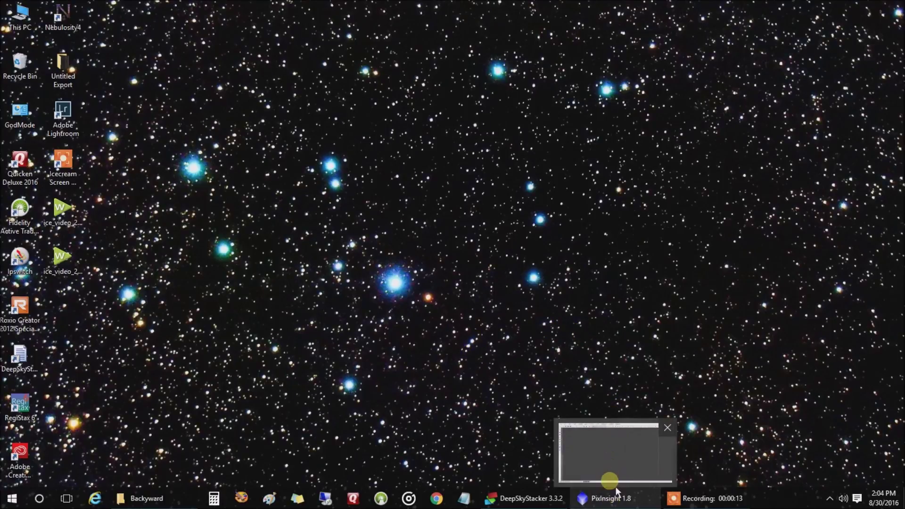
left_click(615, 503)
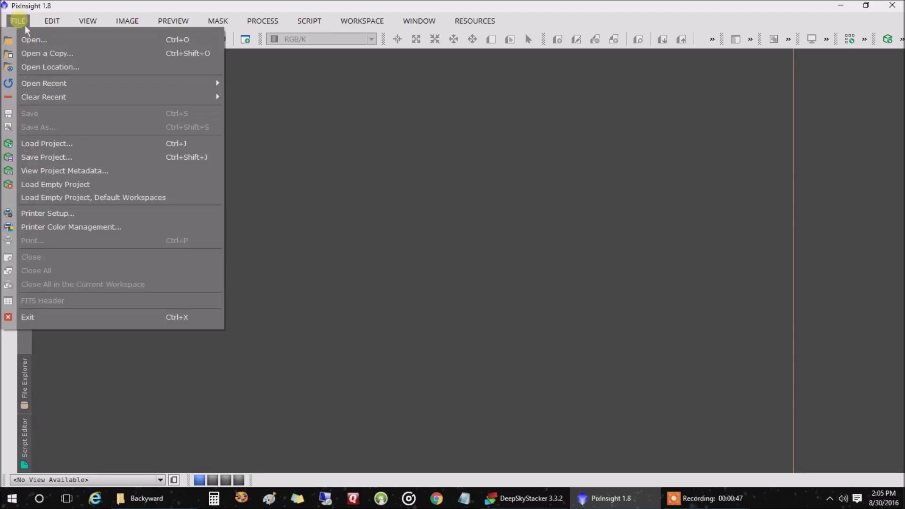
Open M27 Stacked Not Applied.TIF from the Stacked folder
left_click(32, 42)
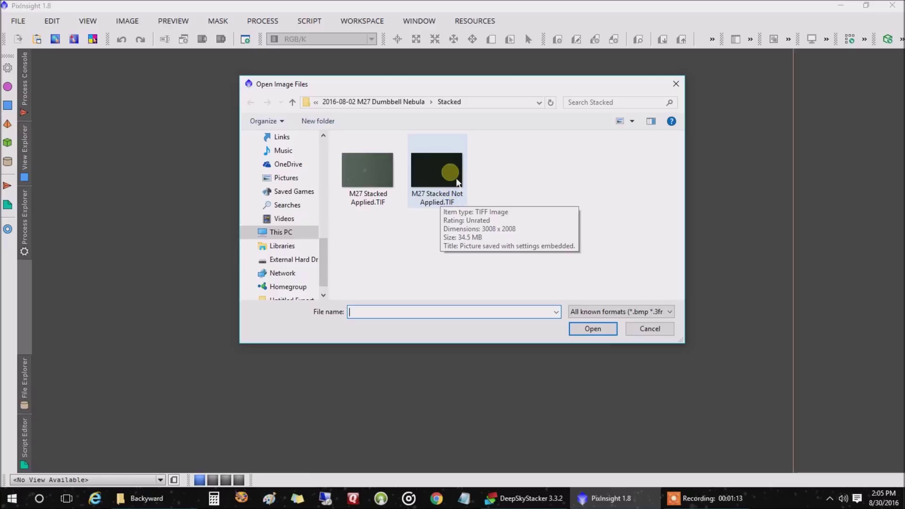
double_click(456, 178)
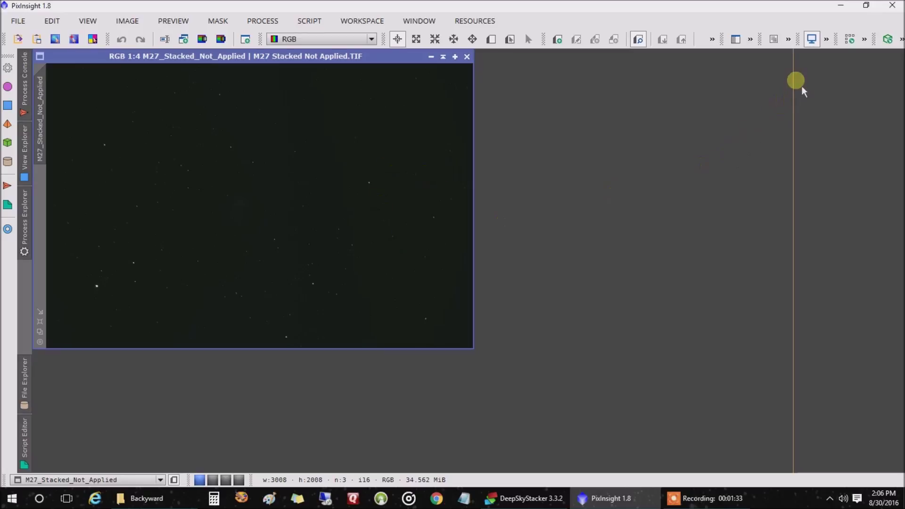
left_click(826, 40)
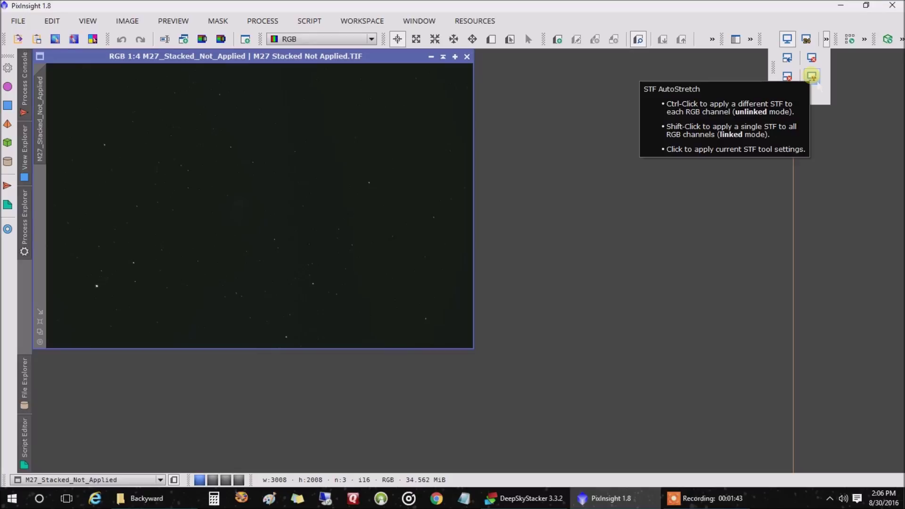
Apply an STF AutoStretch to reveal the green-tinted stars and faint Dumbbell Nebula
left_click(812, 77)
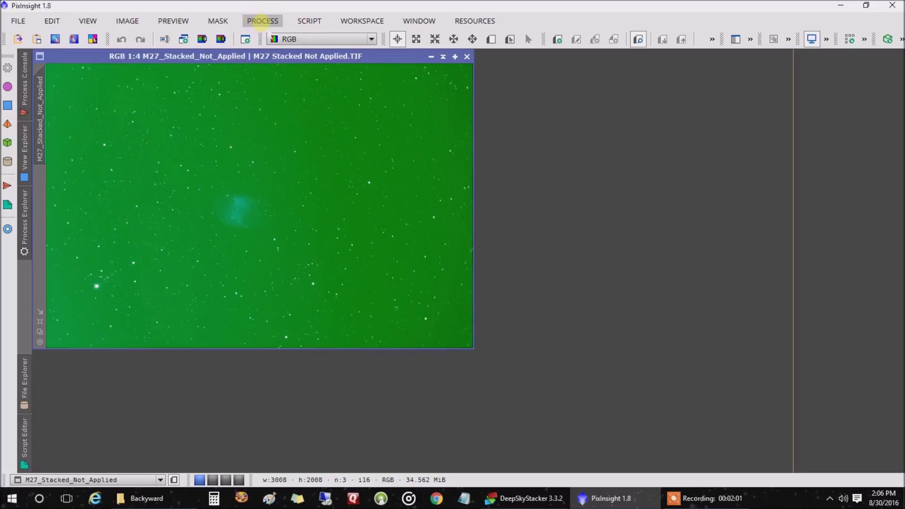
left_click(263, 22)
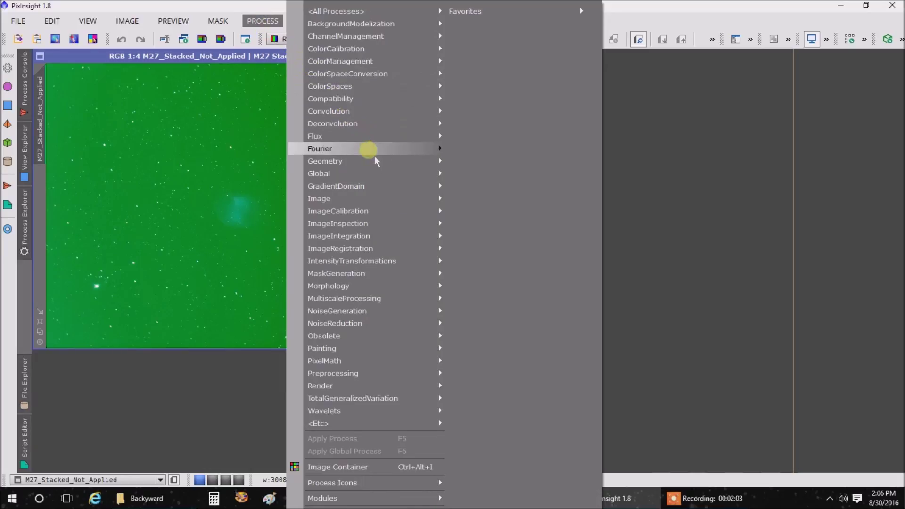
Use DynamicCrop to trim the M27 image edges down to 1964×1480 around the nebula
mouse_move(370, 161)
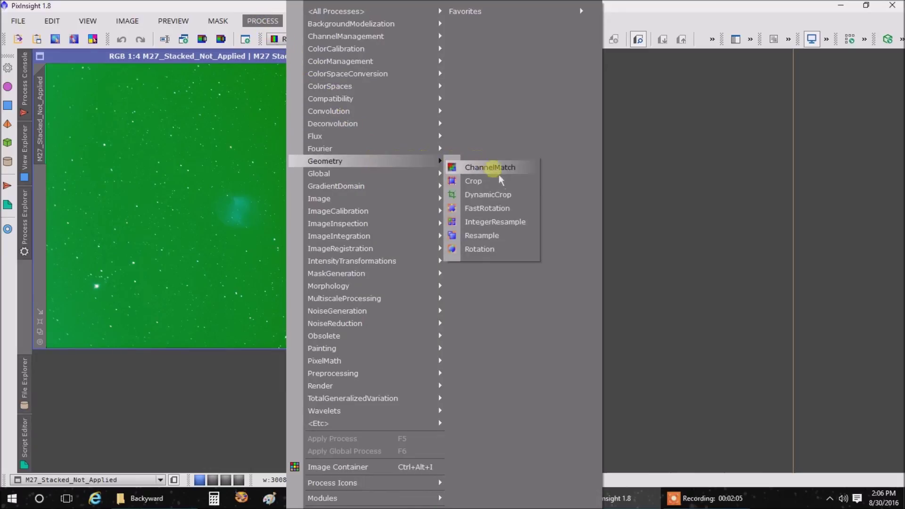
left_click(522, 198)
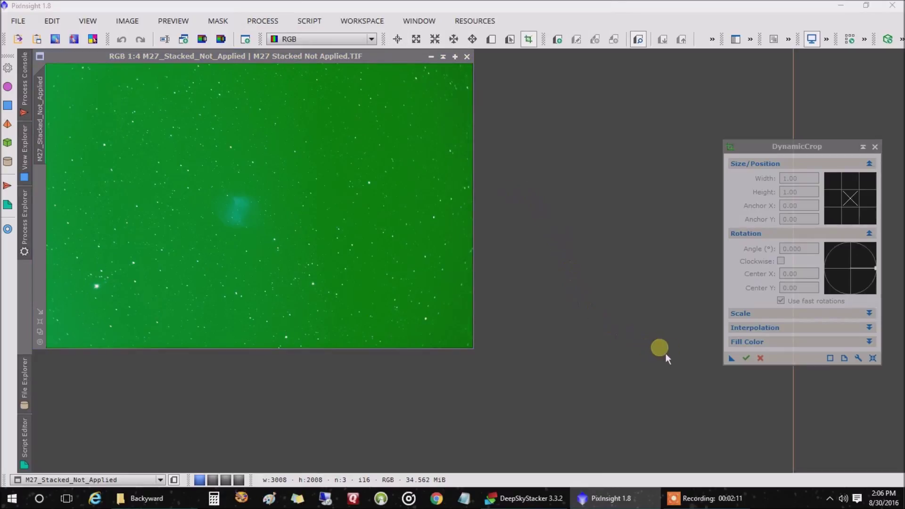
left_click(879, 364)
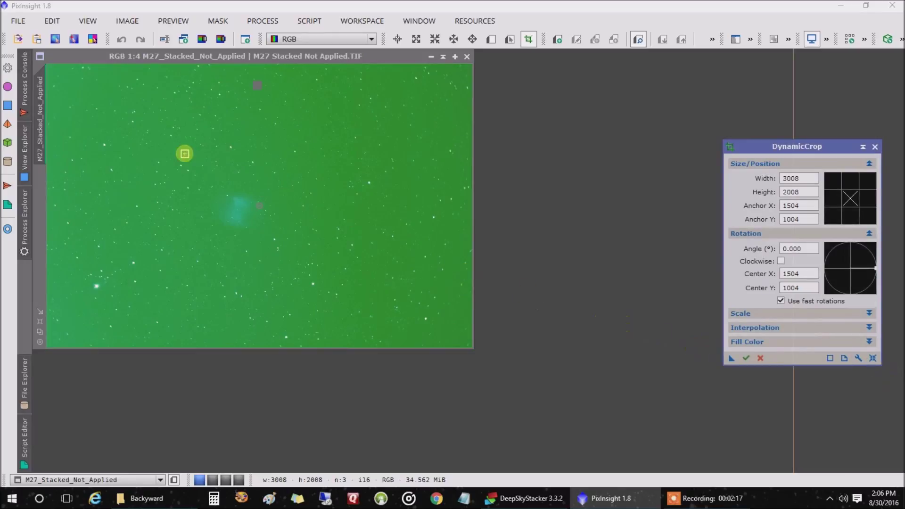
left_click_drag(153, 144, 188, 182)
mouse_move(136, 127)
left_mouse_down()
mouse_move(77, 99)
mouse_move(233, 194)
mouse_move(128, 131)
mouse_move(126, 116)
left_mouse_up()
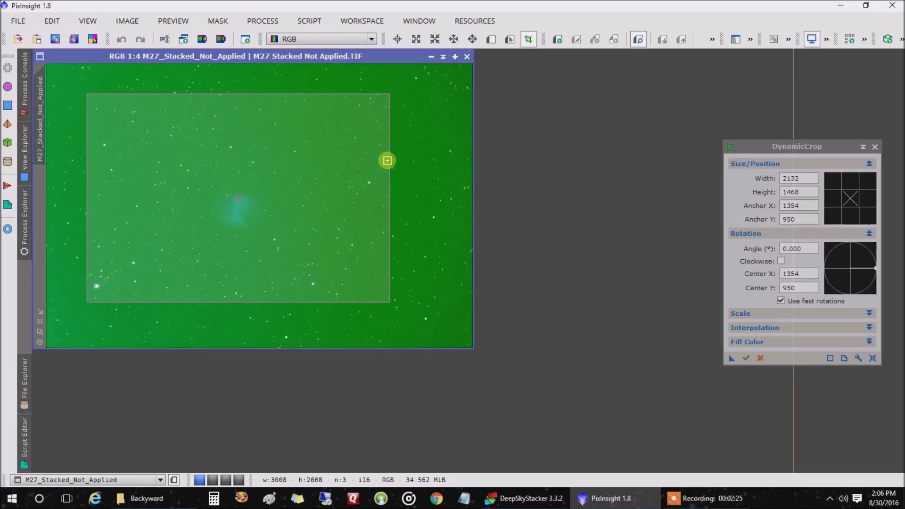
left_click_drag(390, 161, 328, 150)
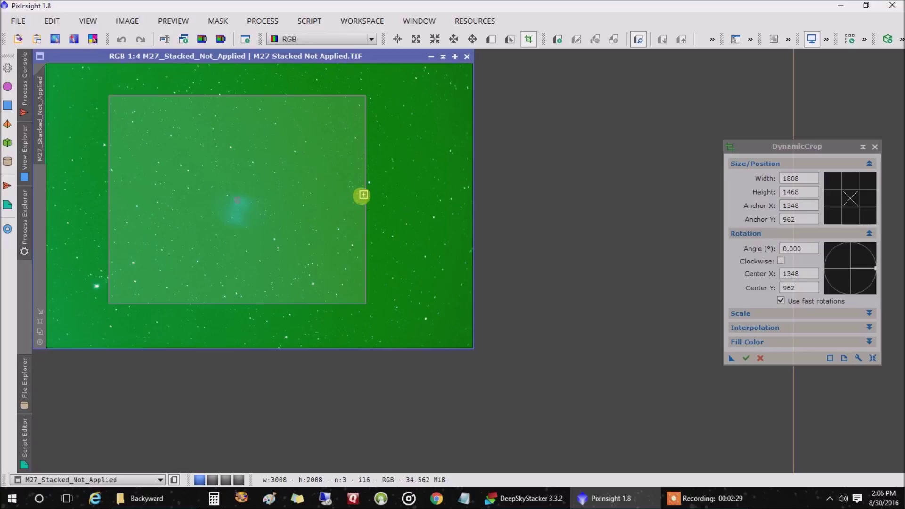
left_click_drag(366, 194, 389, 191)
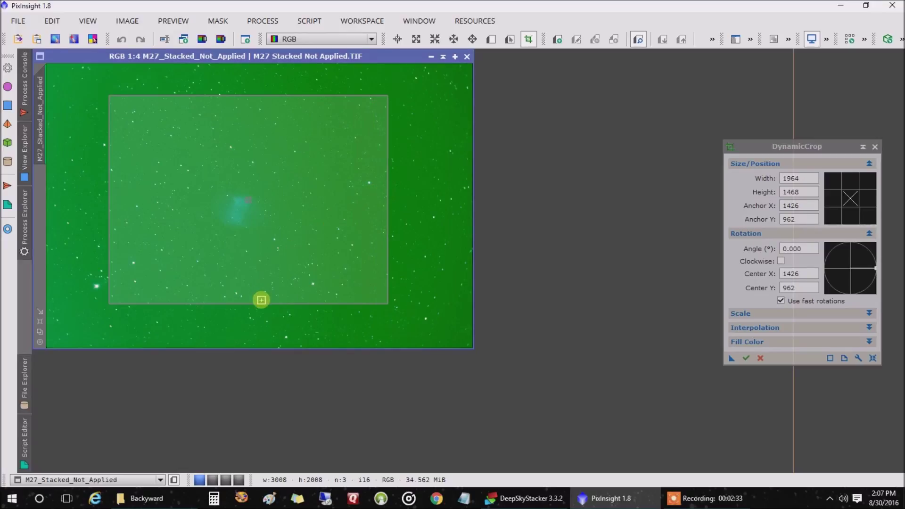
left_click_drag(256, 303, 257, 305)
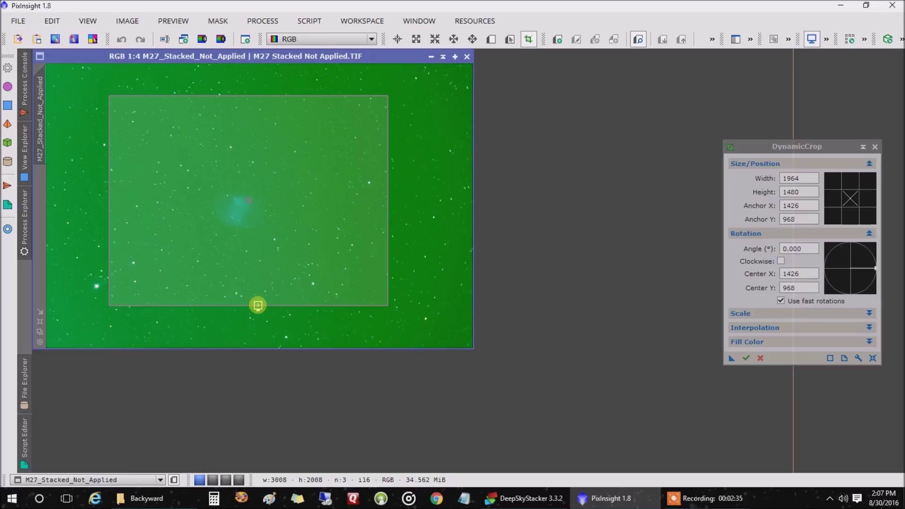
left_click(747, 359)
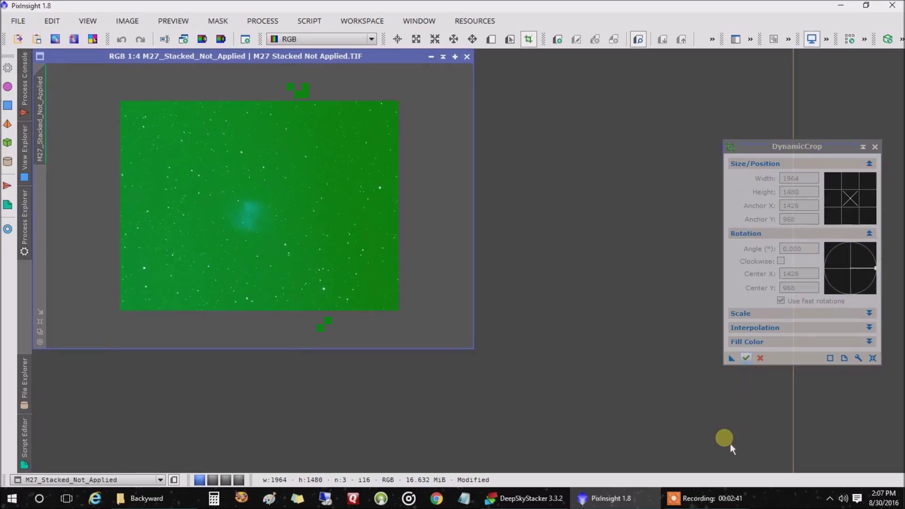
Close DynamicCrop, zoom the image window to optimal fit and move it down-right
left_click(875, 147)
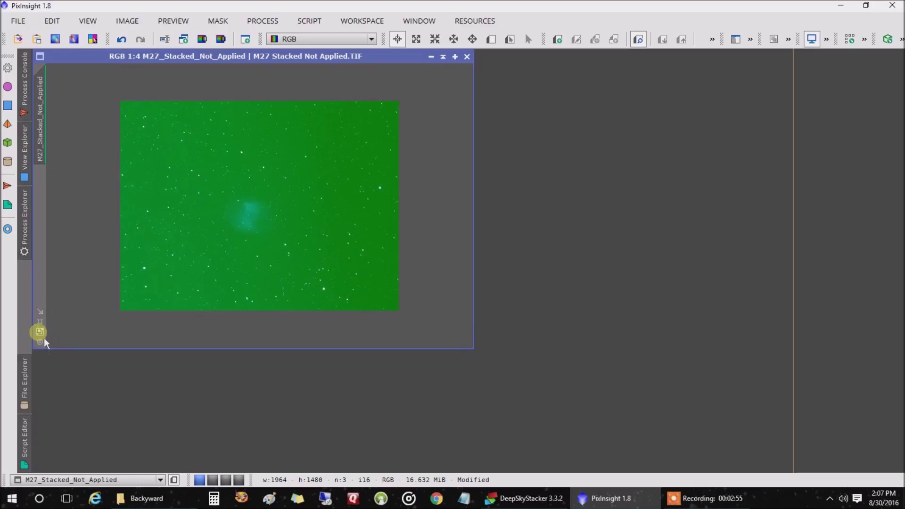
left_click(40, 322)
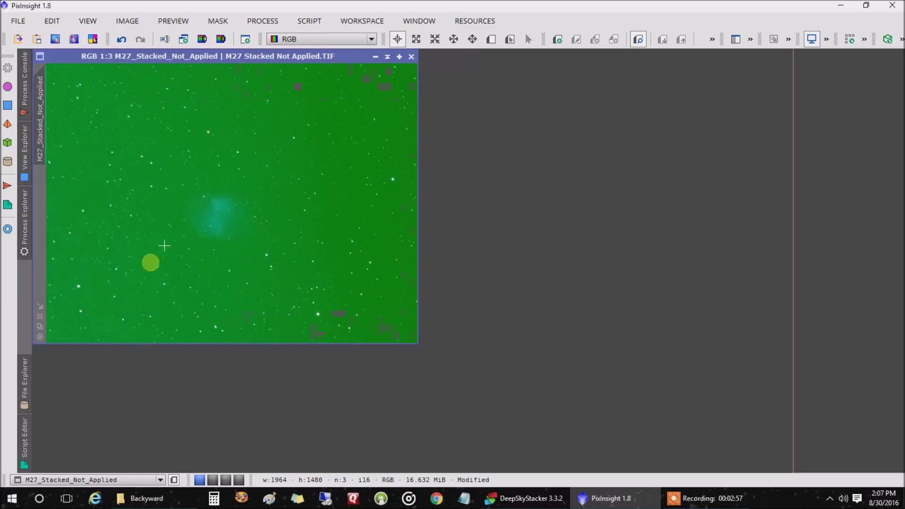
left_click_drag(248, 66, 294, 89)
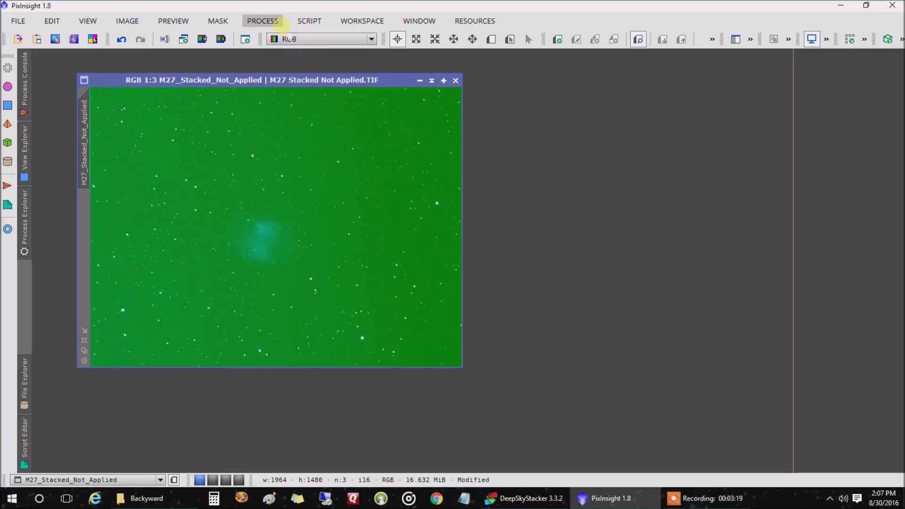
left_click(276, 20)
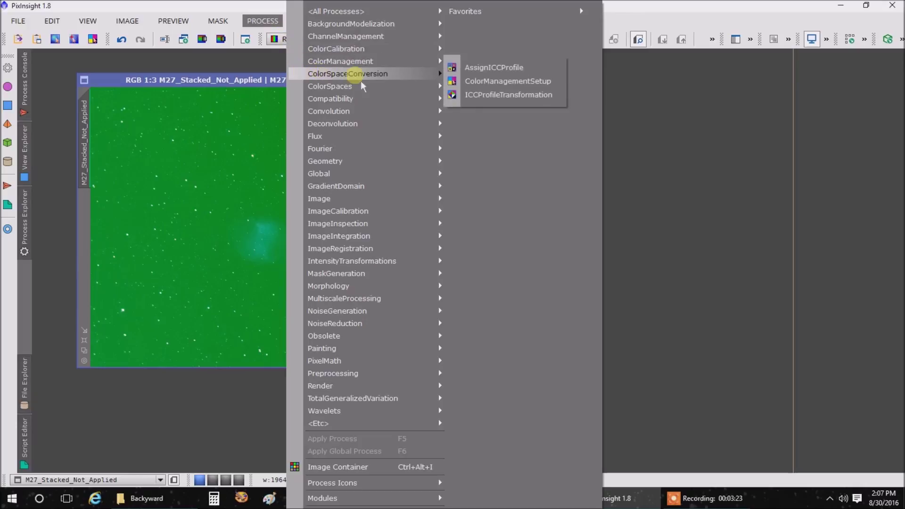
Run AutomaticBackgroundExtractor on the cropped image with Subtraction as the target correction
mouse_move(395, 27)
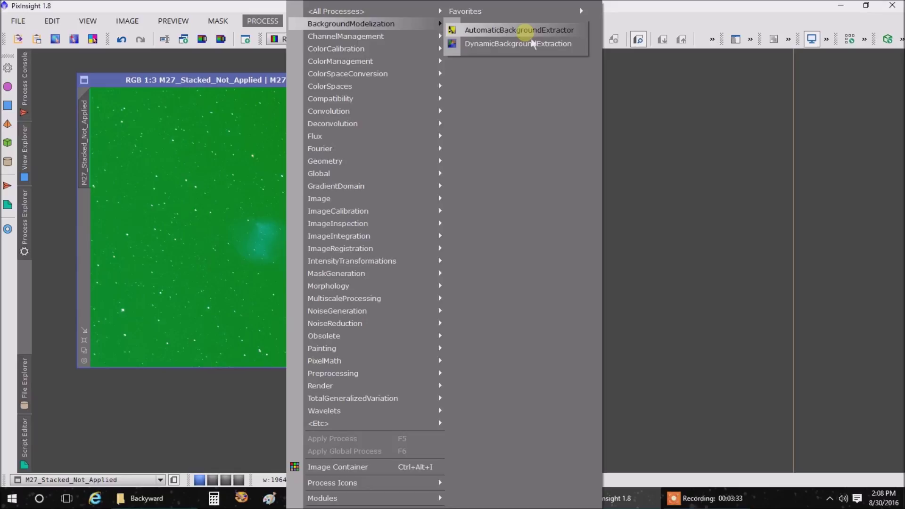
left_click(526, 31)
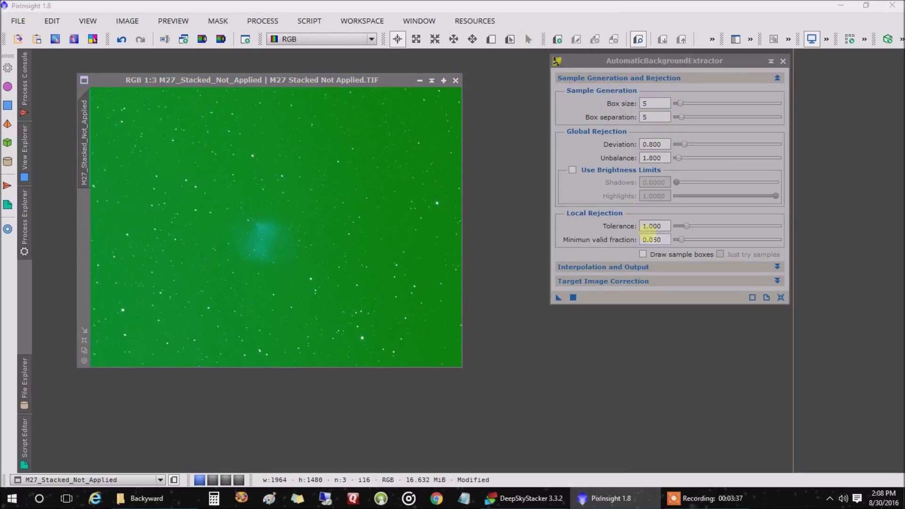
left_click(696, 284)
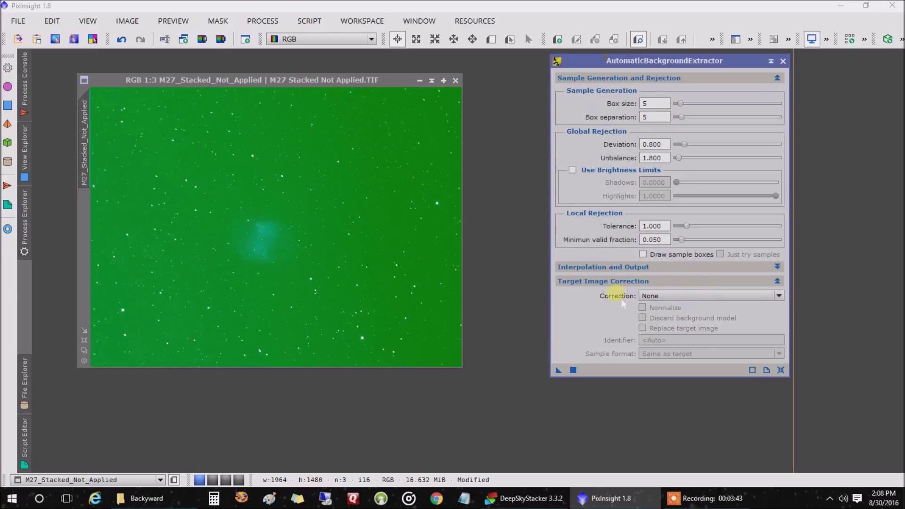
left_click(778, 296)
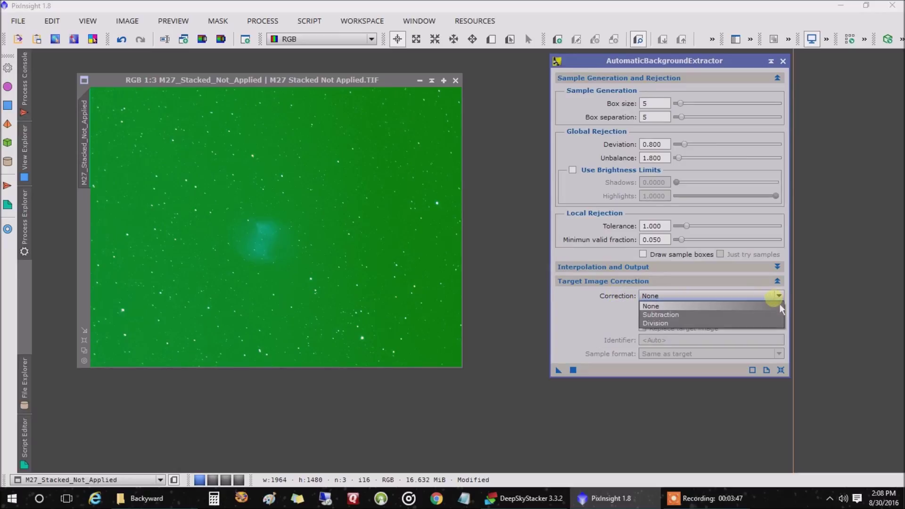
left_click(760, 318)
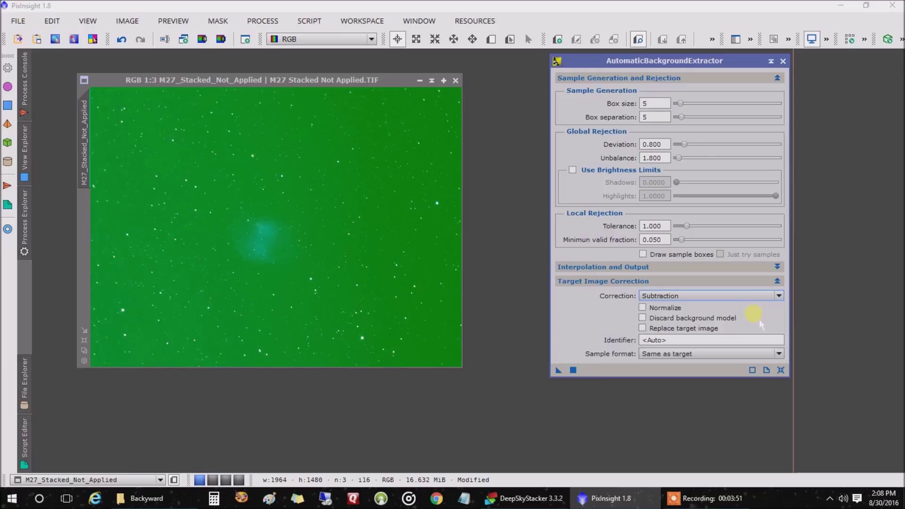
left_click(578, 374)
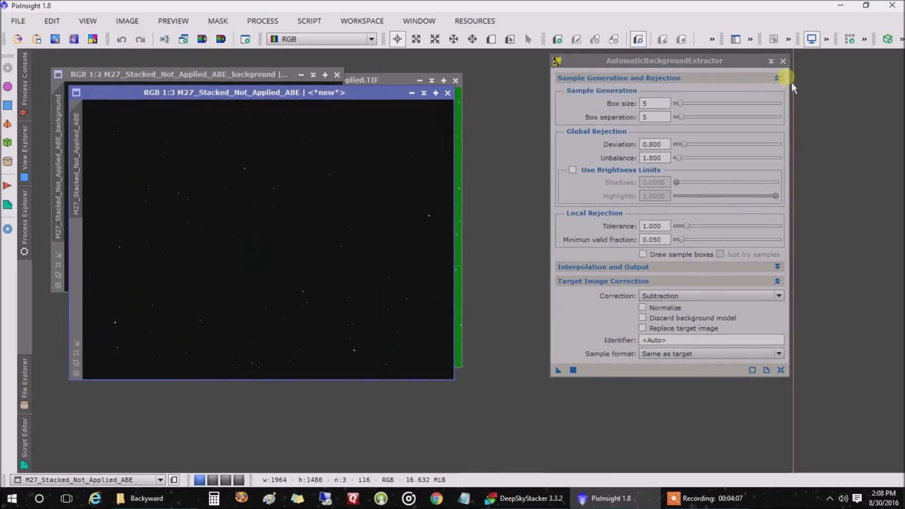
Close the extractor and the green original image, discarding its unsaved changes
left_click(783, 61)
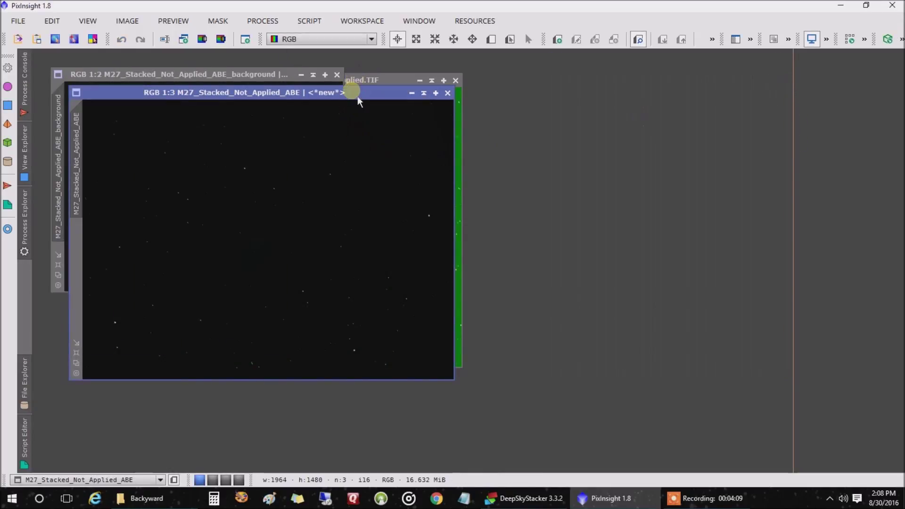
left_click_drag(358, 97, 561, 134)
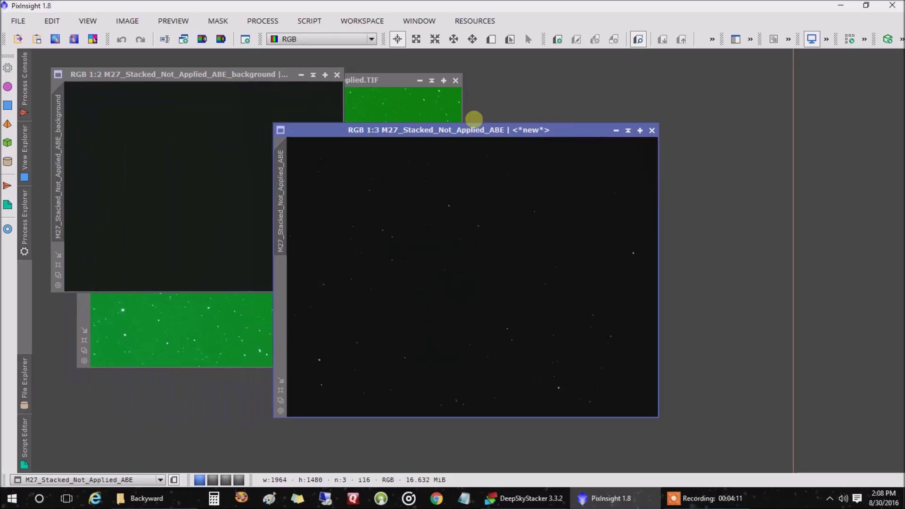
left_click(381, 86)
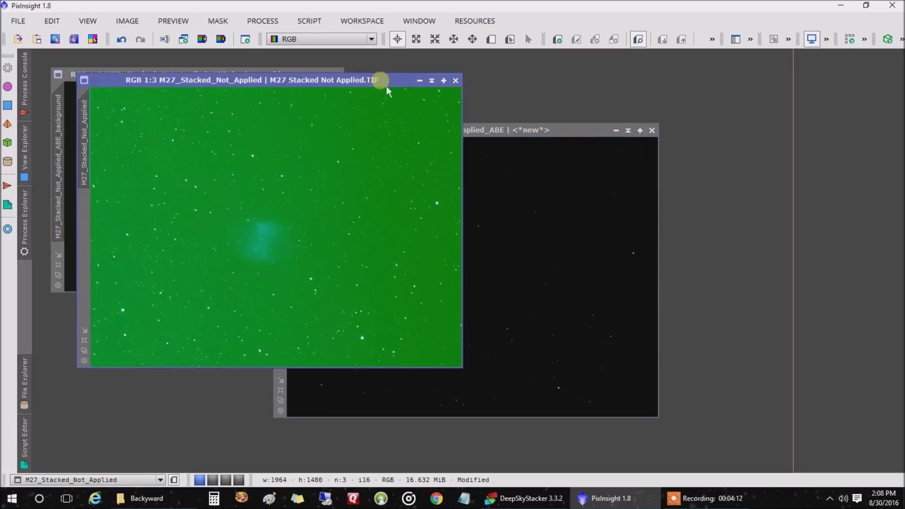
left_click(456, 81)
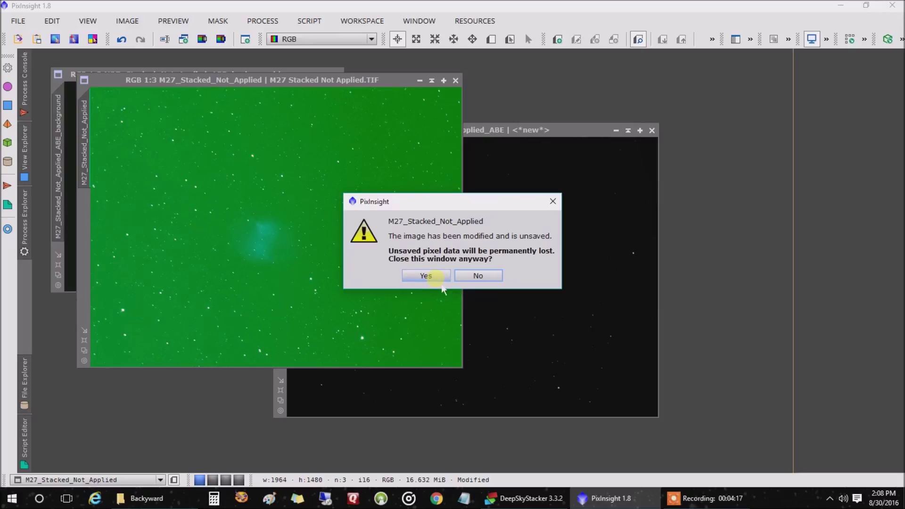
left_click(429, 276)
Close the background model image and move the ABE window up-left
left_click_drag(215, 83, 215, 80)
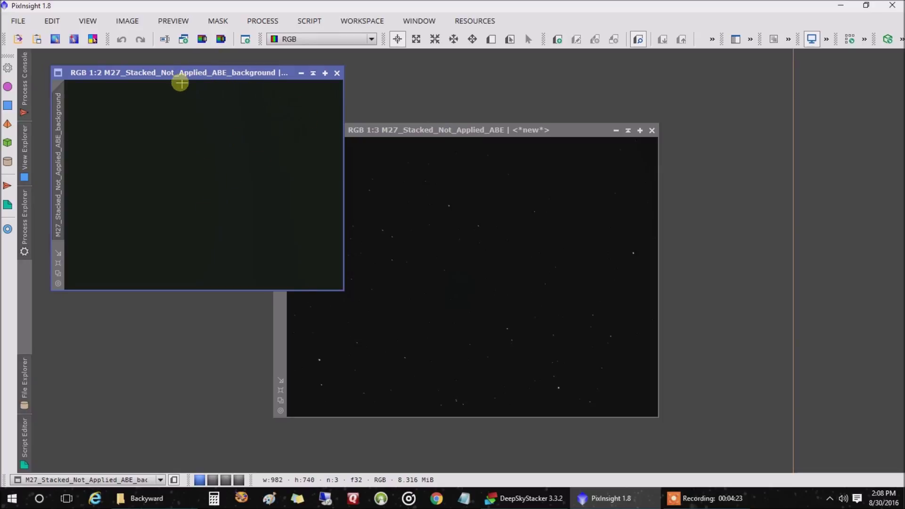
left_click(337, 74)
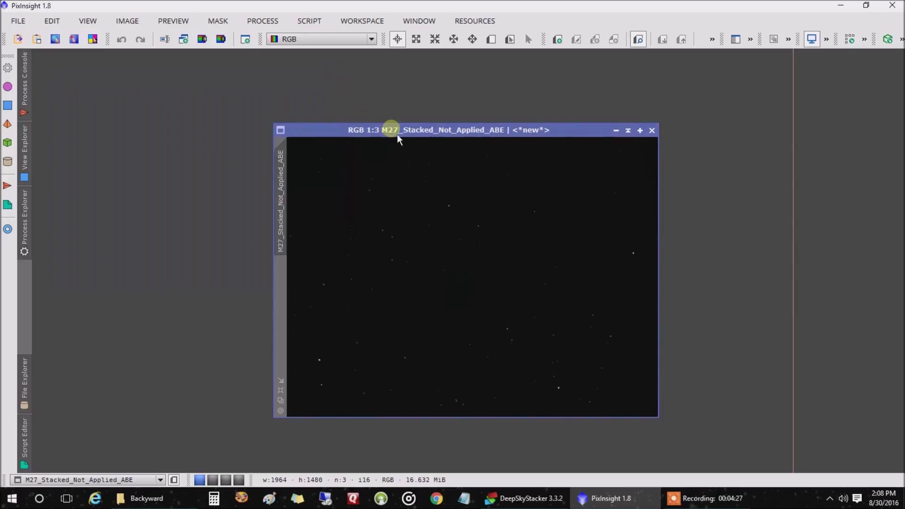
left_click_drag(391, 136, 211, 92)
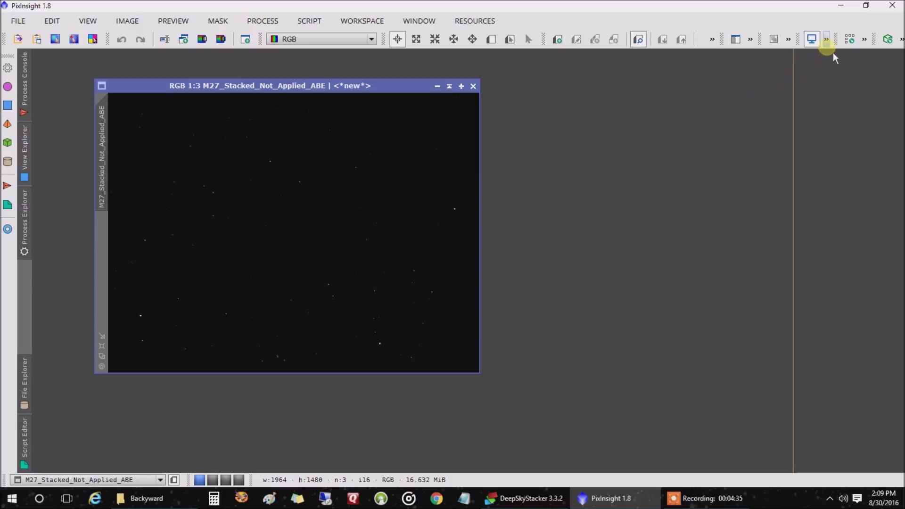
Apply STF AutoStretch to the M27_Stacked_Not_Applied_ABE image
left_click(826, 39)
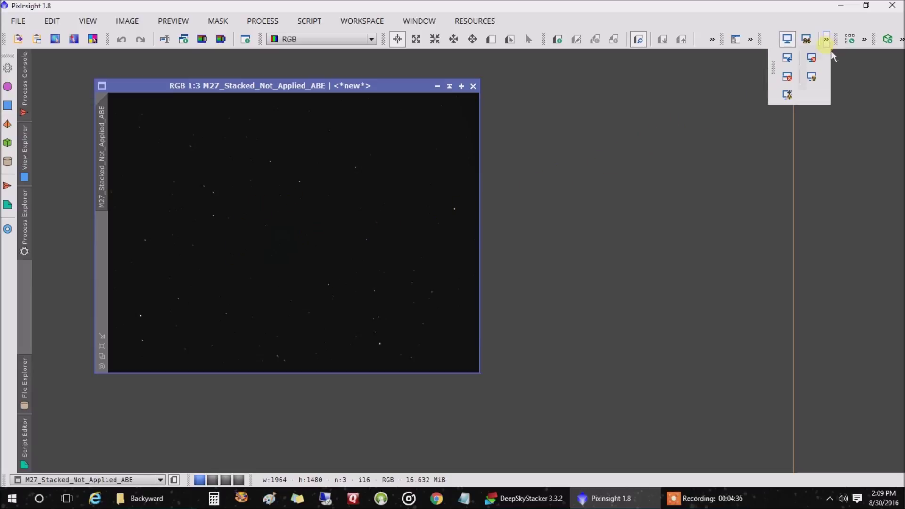
left_click(812, 76)
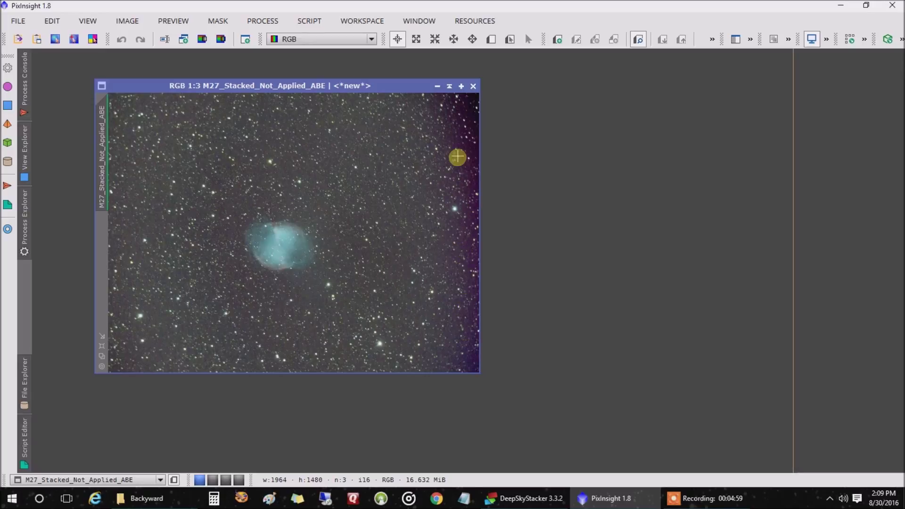
Crop the ABE image further to 1694×1399 with DynamicCrop, then enlarge it to fit
left_click(264, 21)
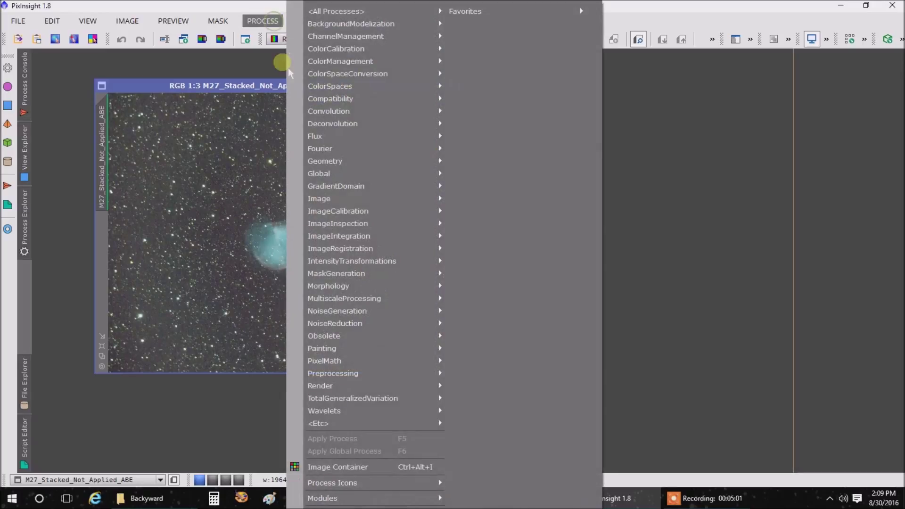
mouse_move(353, 162)
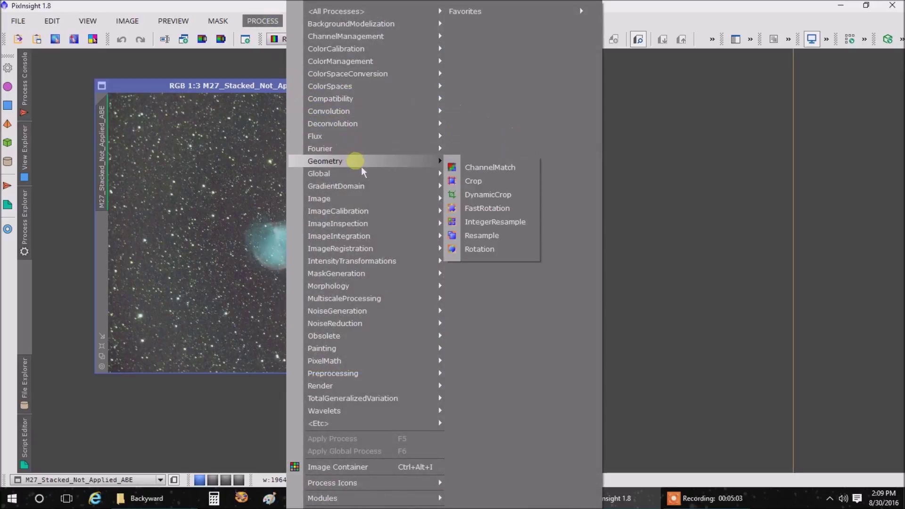
left_click(524, 199)
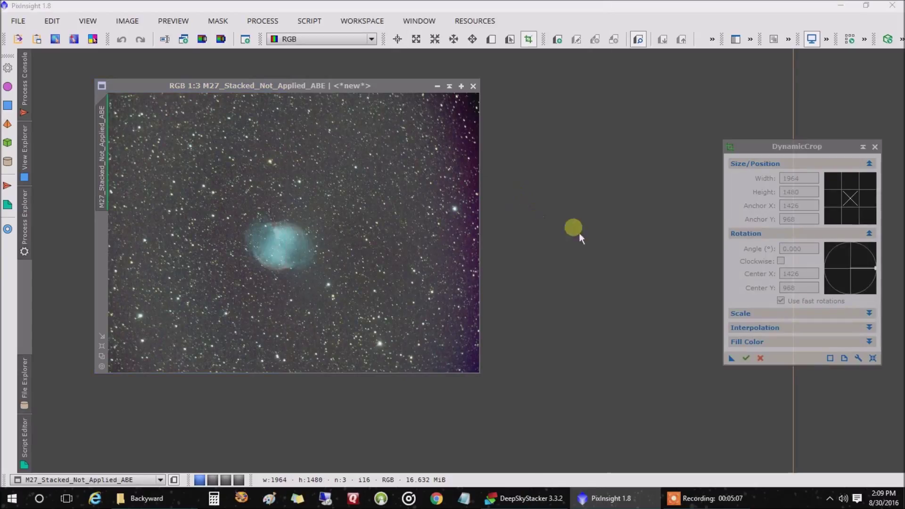
left_click(873, 358)
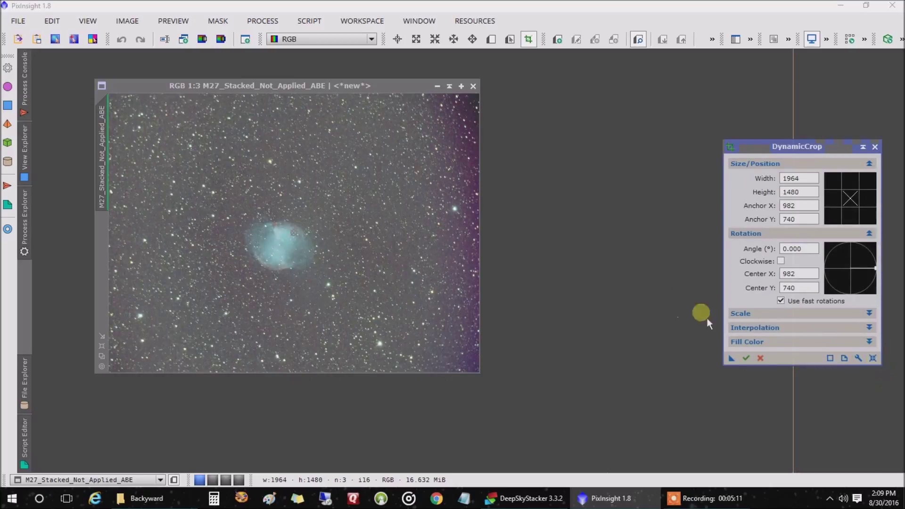
left_click_drag(249, 144, 299, 184)
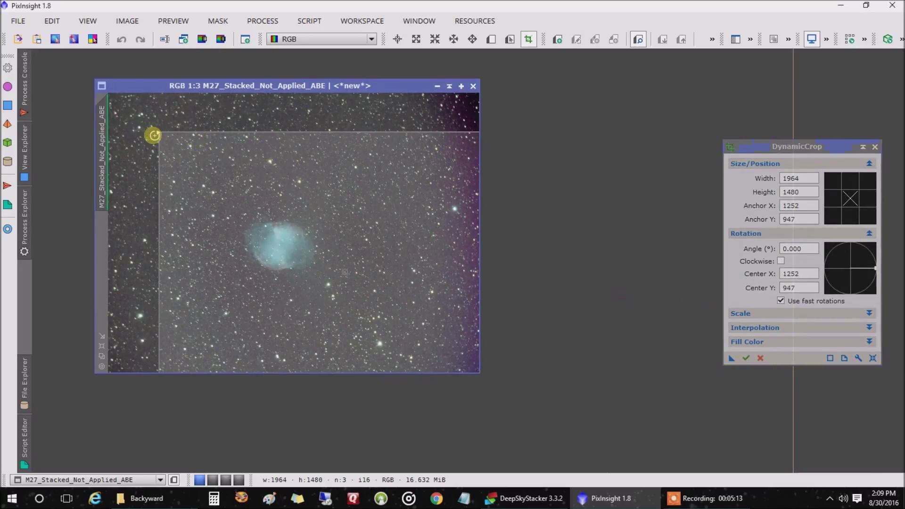
left_click_drag(160, 136, 208, 158)
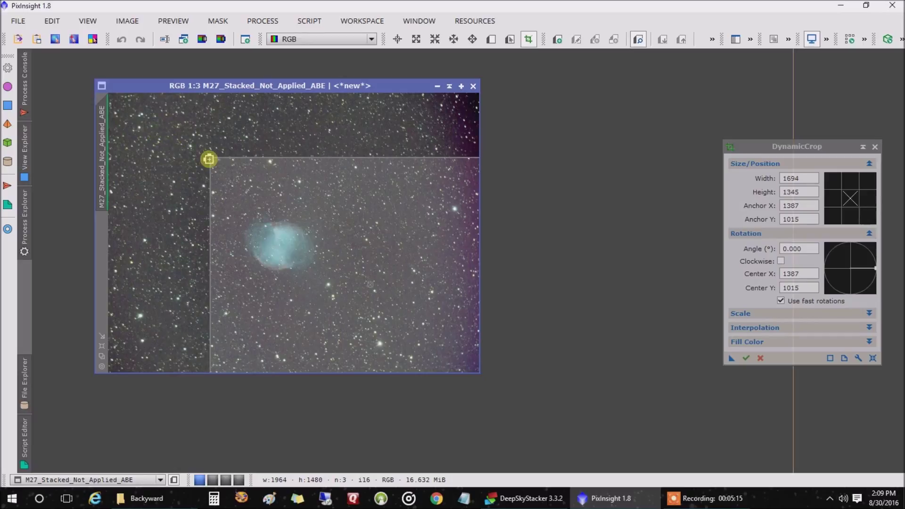
left_click_drag(244, 186, 166, 135)
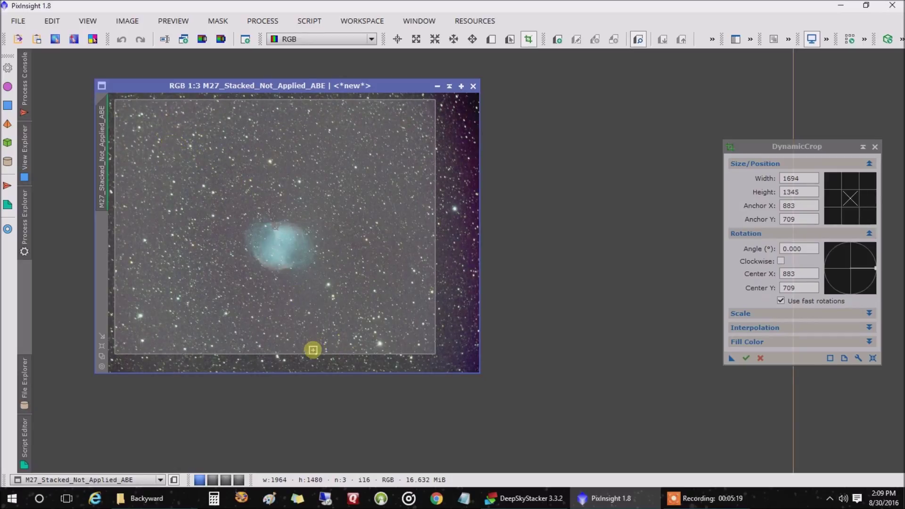
left_click_drag(311, 353, 309, 362)
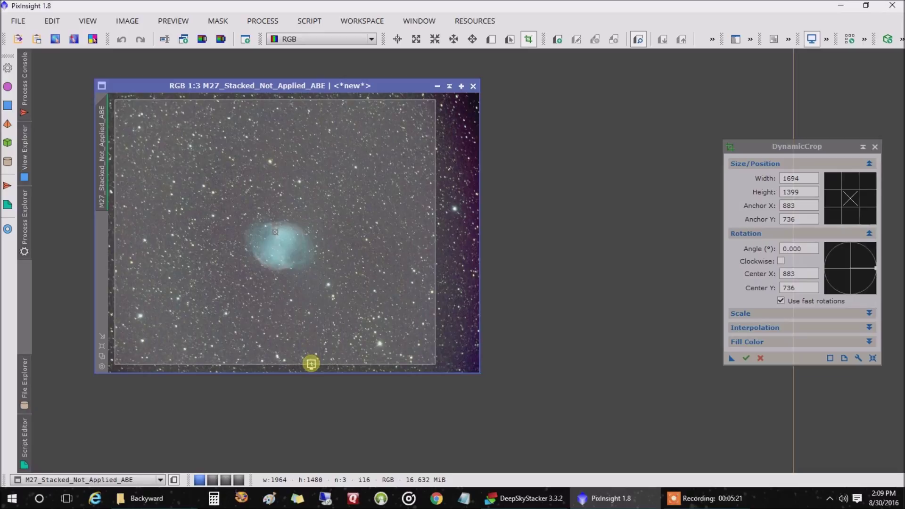
left_click(745, 358)
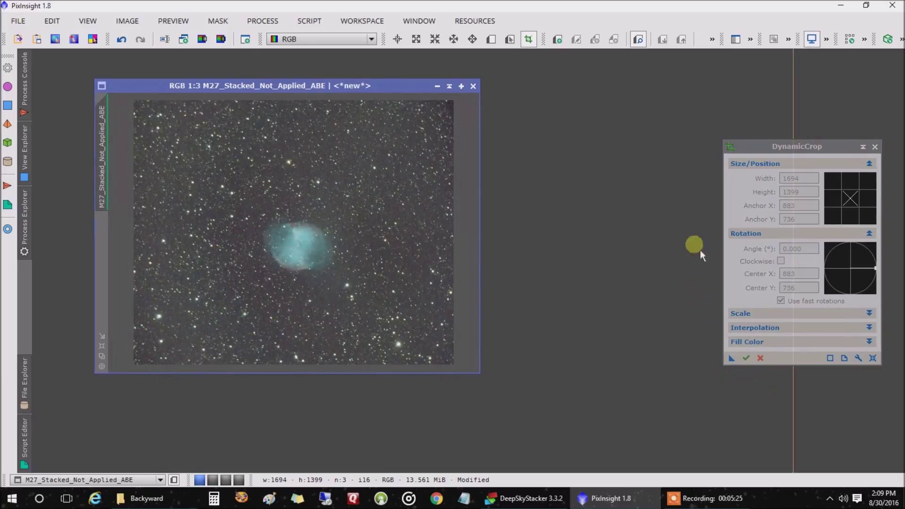
left_click(874, 147)
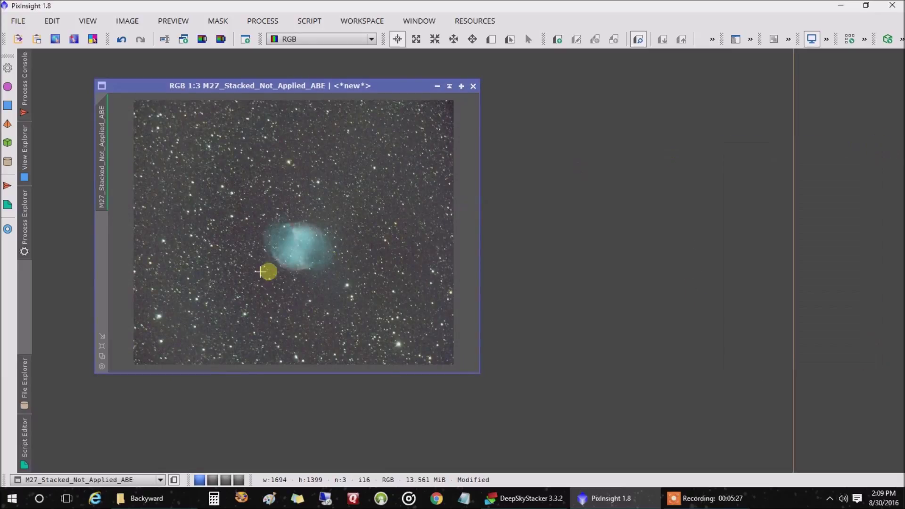
left_click(102, 349)
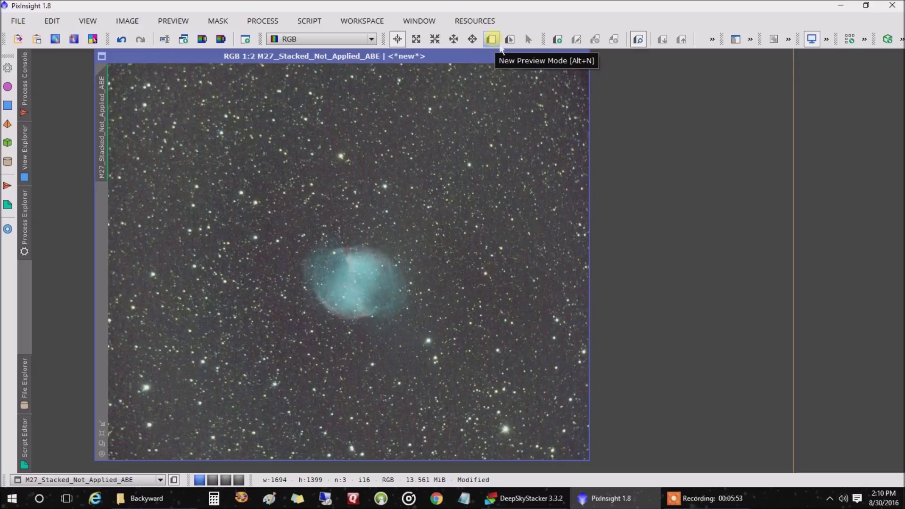
Draw Preview01 over a small background sky patch left of the nebula
left_click(491, 39)
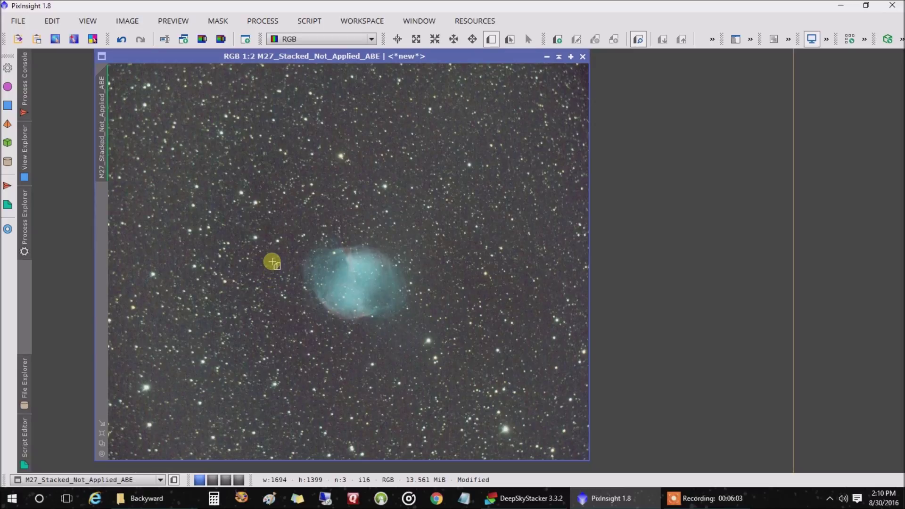
left_click_drag(273, 262, 282, 269)
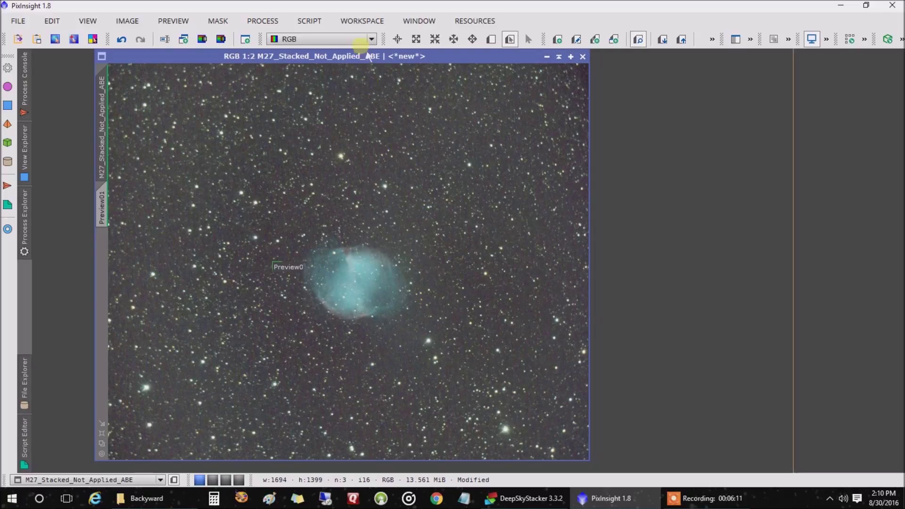
Run ColorCalibration on the ABE image with Preview01 as the background reference view
left_click(263, 21)
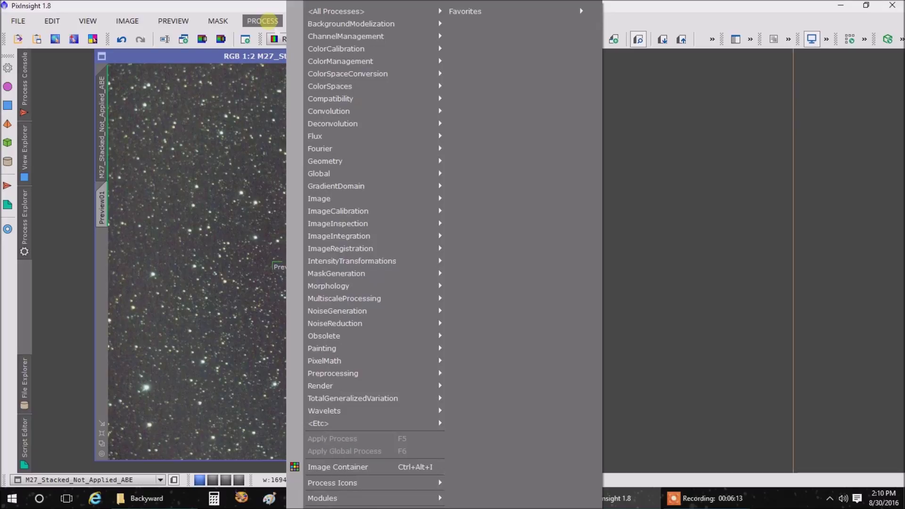
mouse_move(365, 50)
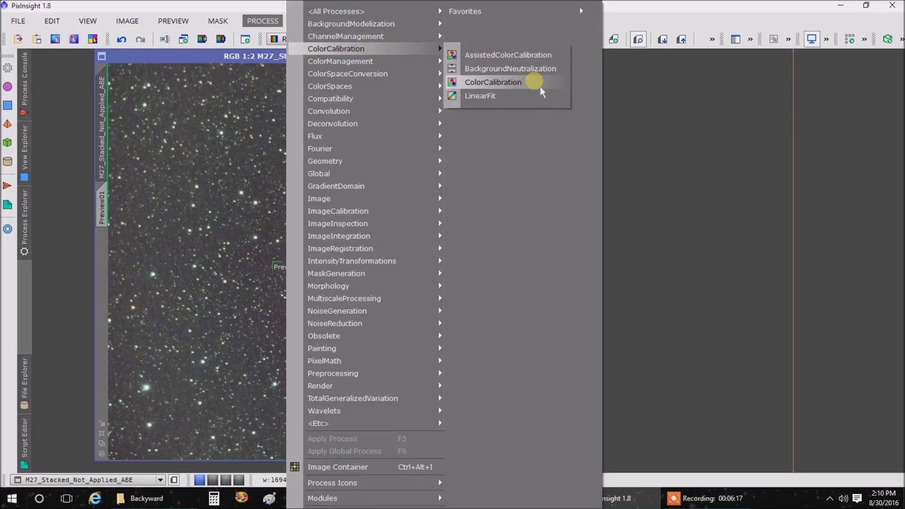
left_click(494, 83)
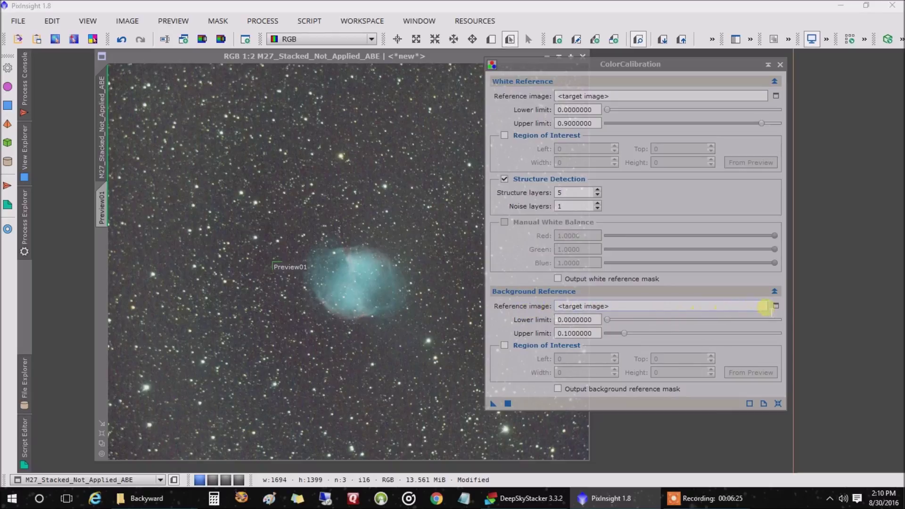
left_click(776, 306)
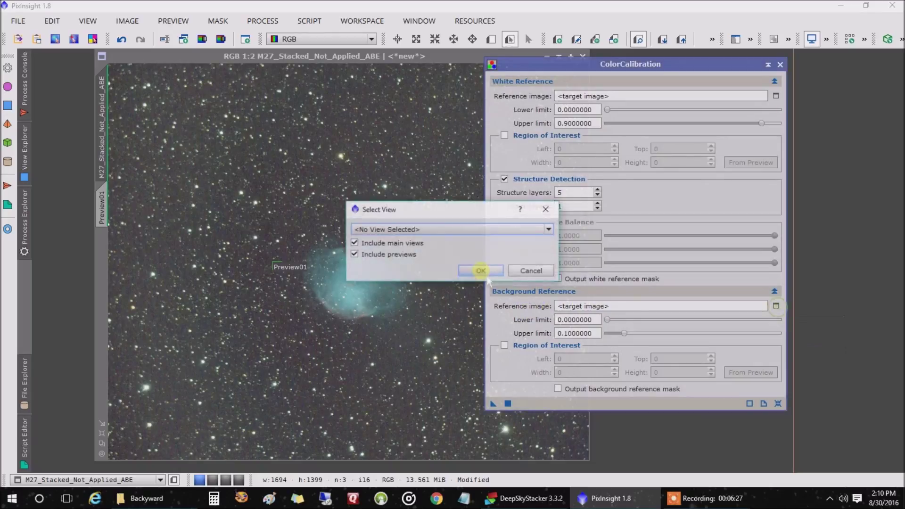
left_click(472, 230)
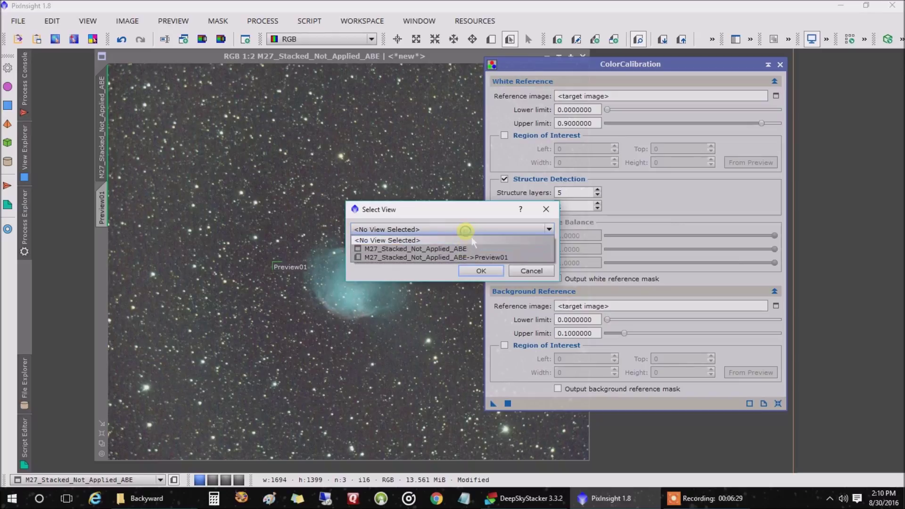
left_click(459, 257)
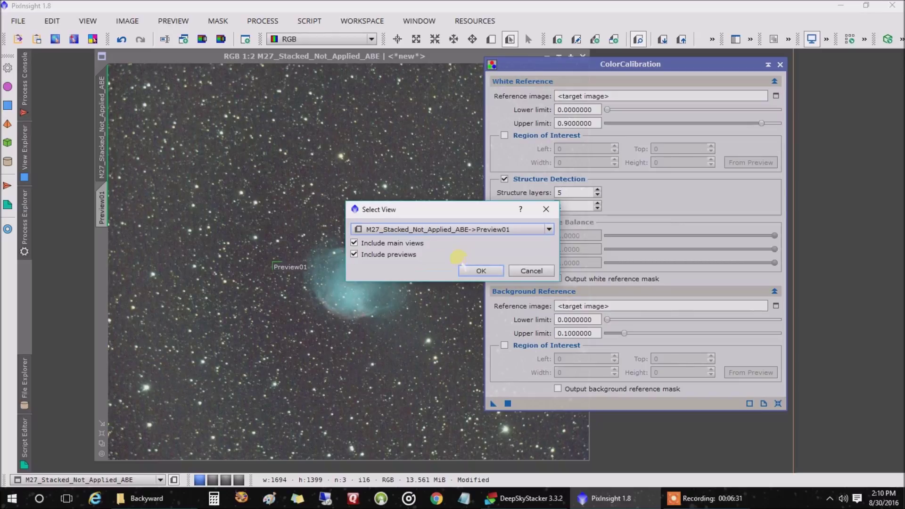
left_click(480, 271)
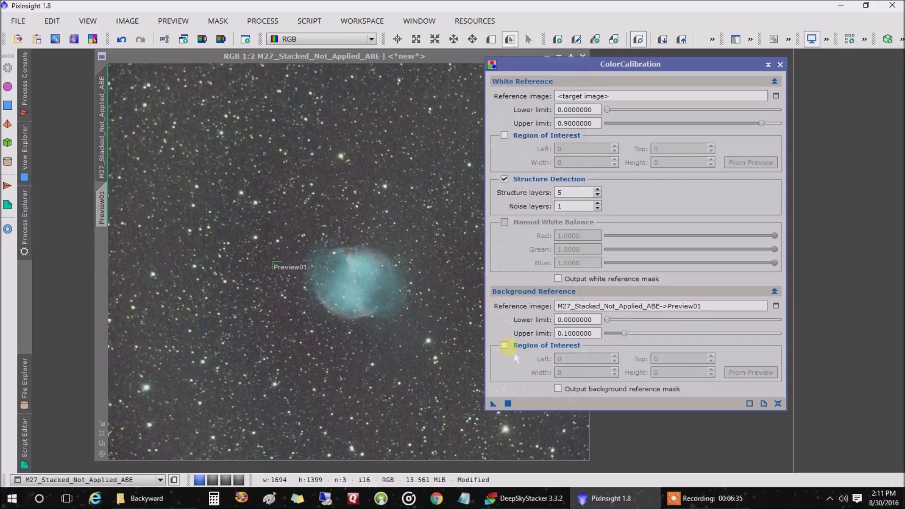
left_click(514, 410)
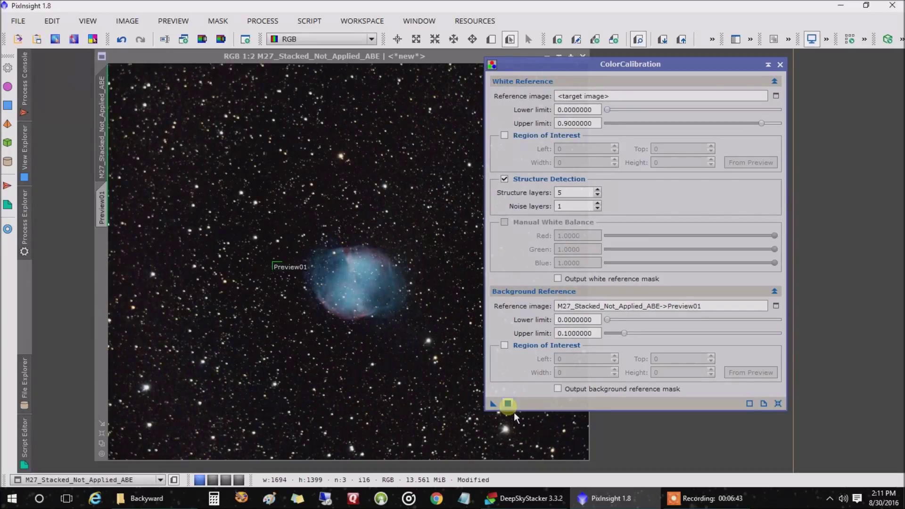
left_click(780, 65)
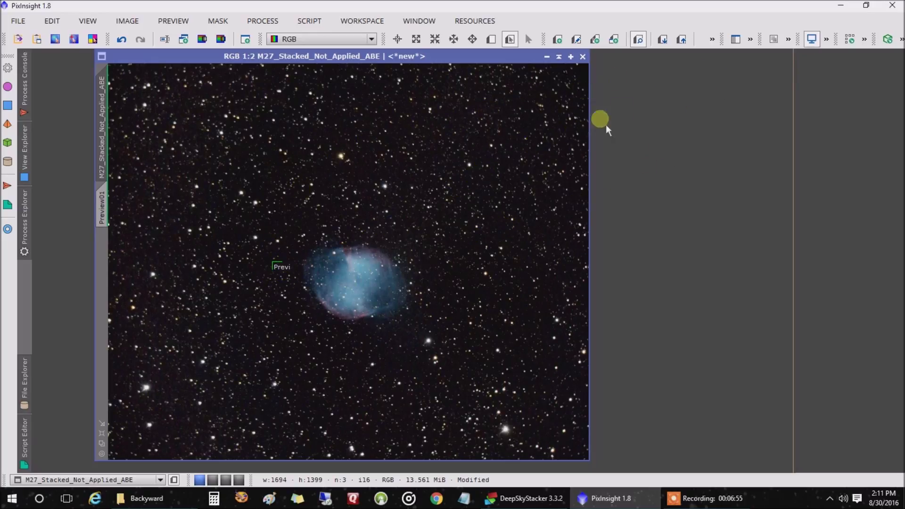
Delete the Preview01 preview from the M27 nebula image
left_click(712, 40)
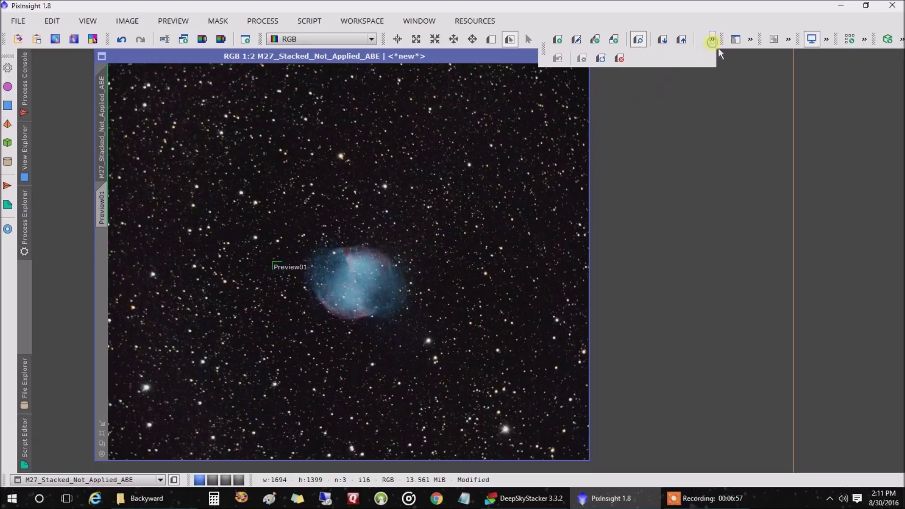
left_click(628, 65)
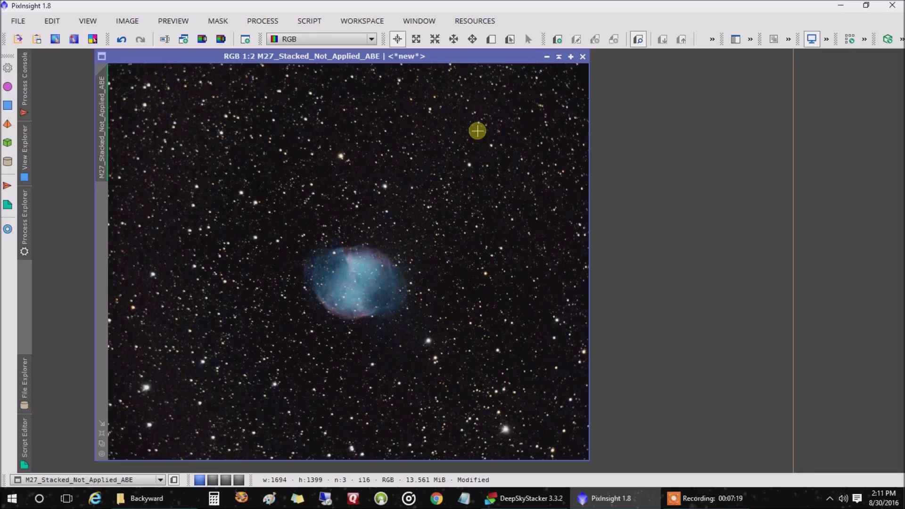
left_click(693, 498)
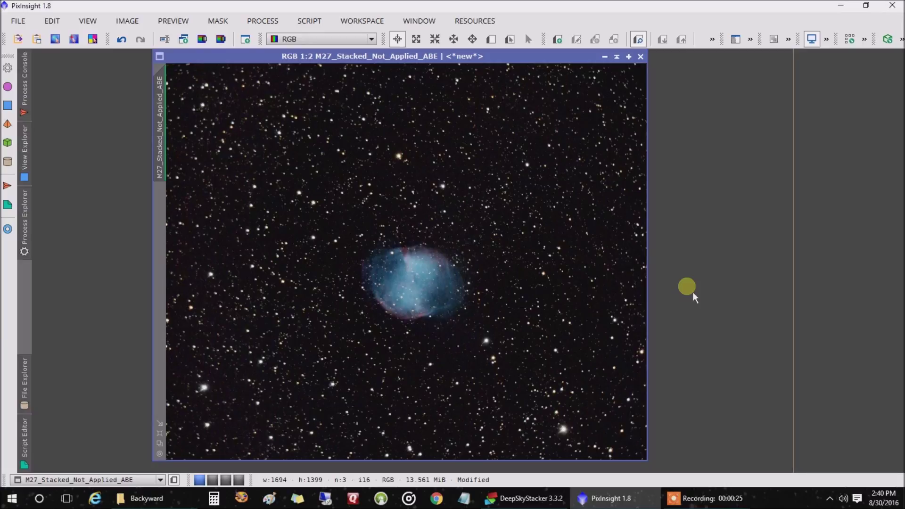
Reset the screen transfer function with Ctrl+F12 to show the linear data
key("ctrl+F12")
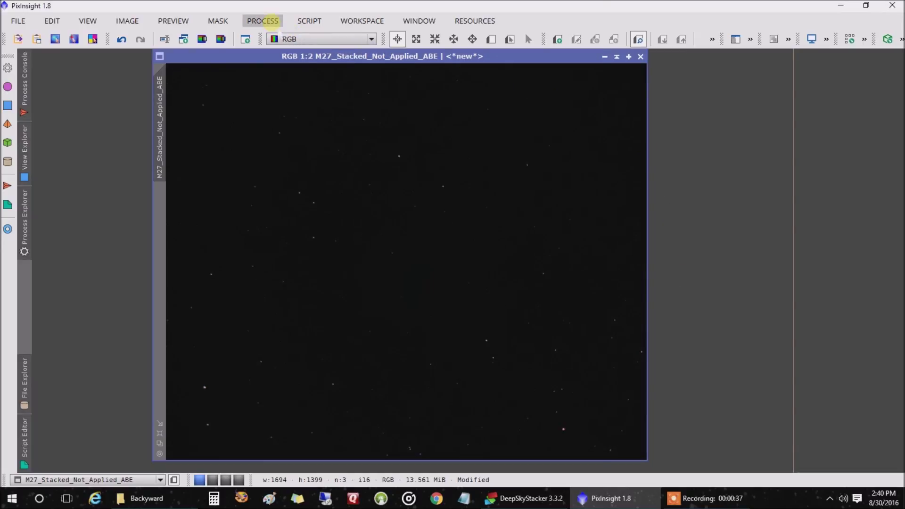
Apply a HistogramTransformation stretch with midtones 0.00759494, checked first in Real-Time Preview
left_click(263, 21)
mouse_move(368, 261)
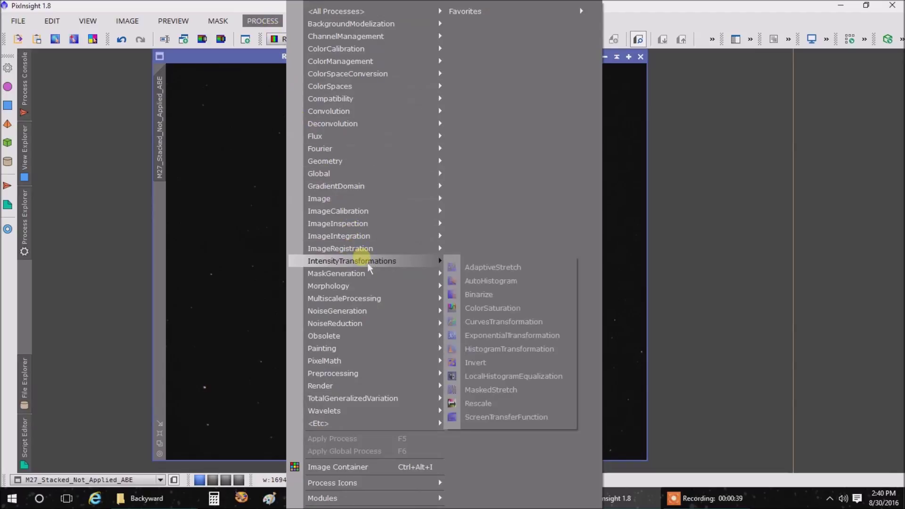
left_click(545, 349)
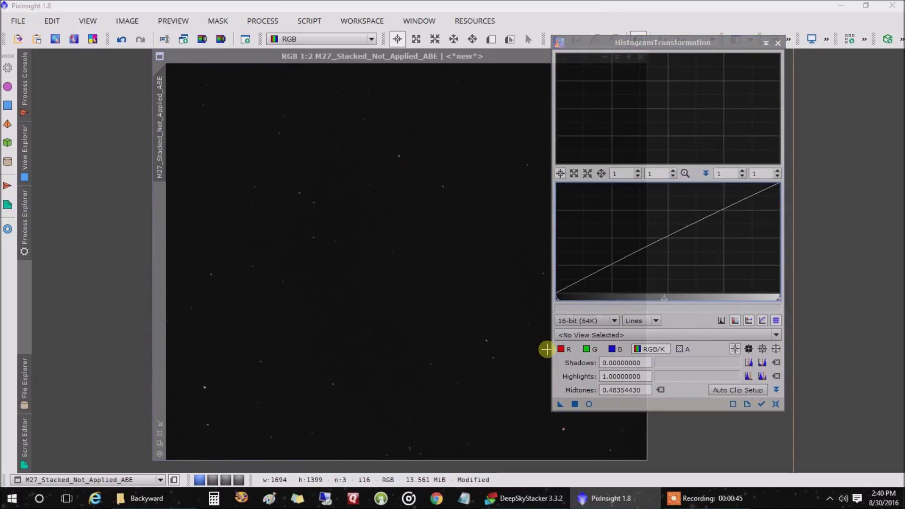
left_click(596, 411)
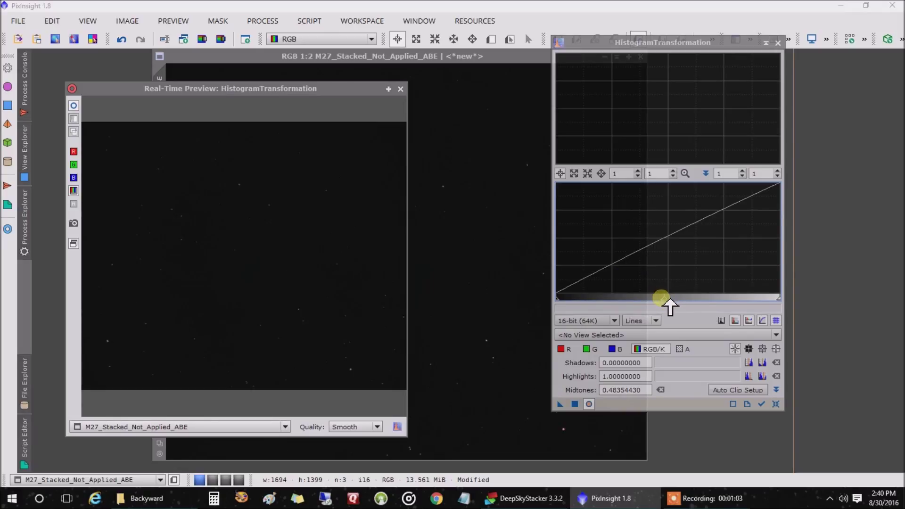
left_click_drag(664, 298, 554, 296)
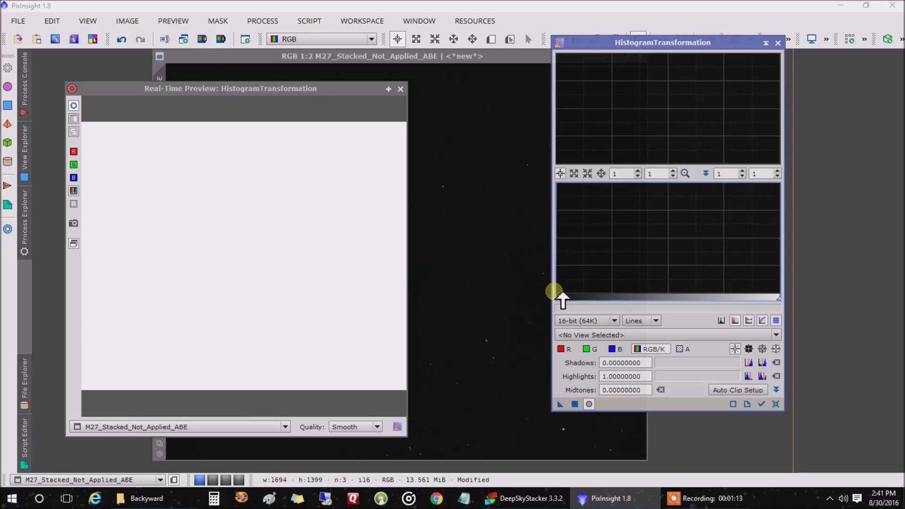
left_click_drag(554, 294, 558, 295)
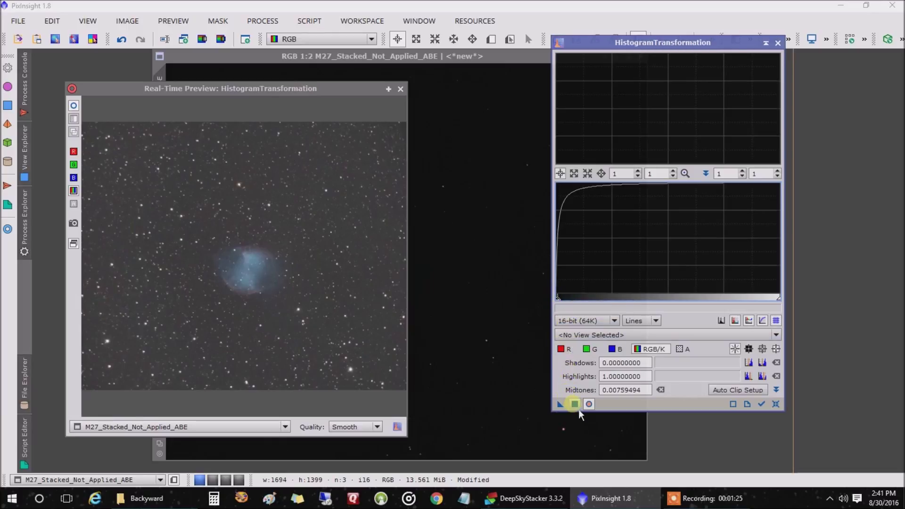
left_click(401, 90)
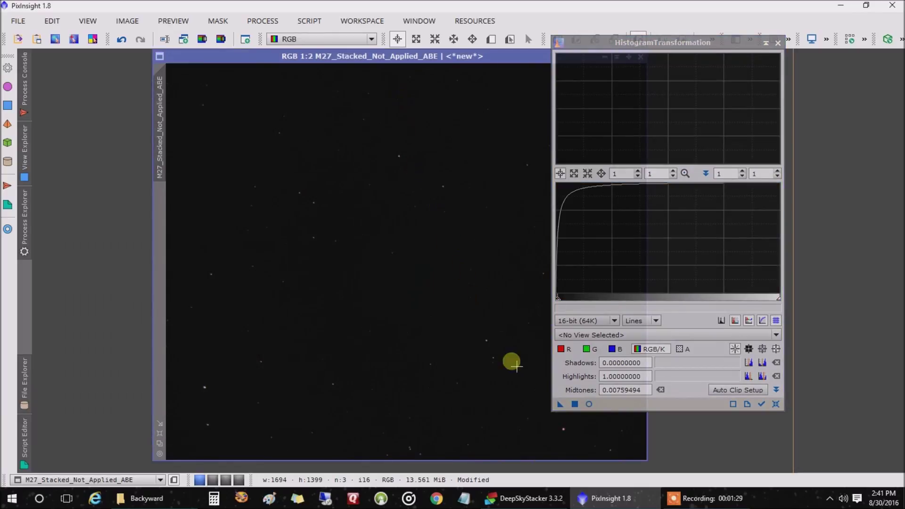
left_click(576, 406)
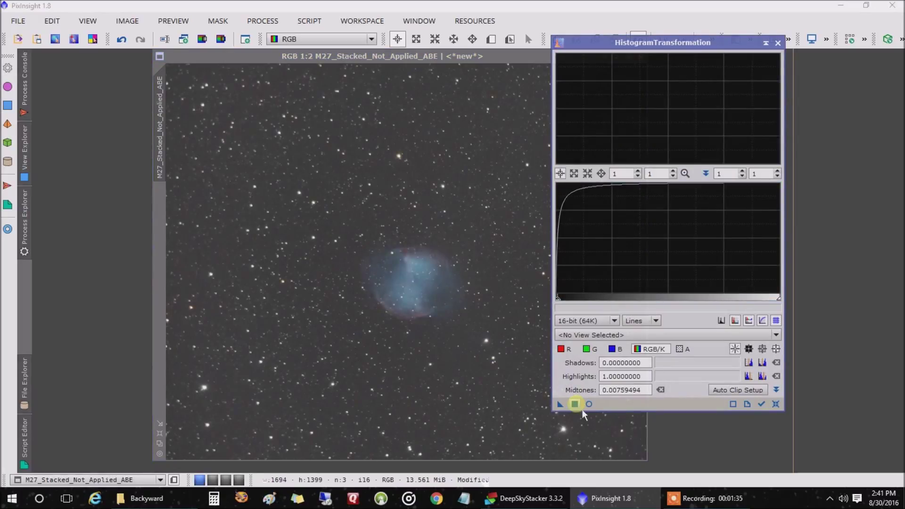
left_click(782, 45)
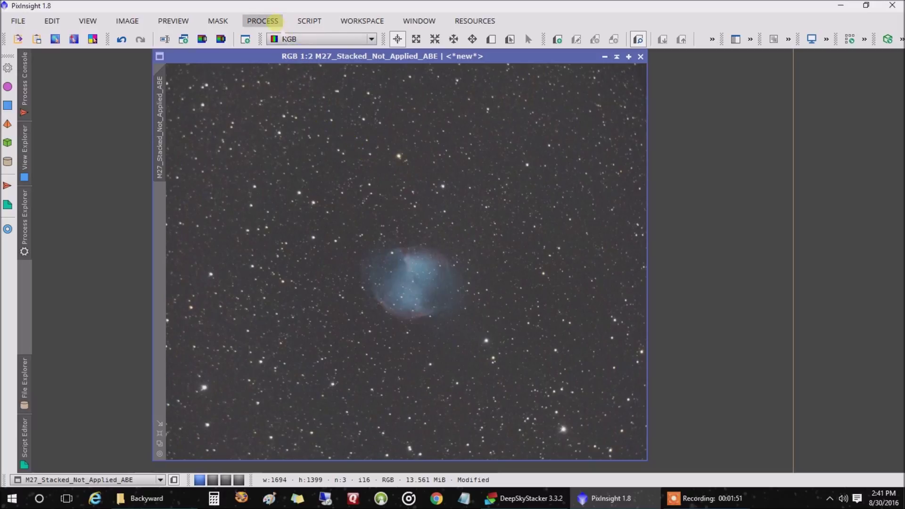
Apply a two-point S-curve in CurvesTransformation, lowering shadows and raising highlights
left_click(276, 22)
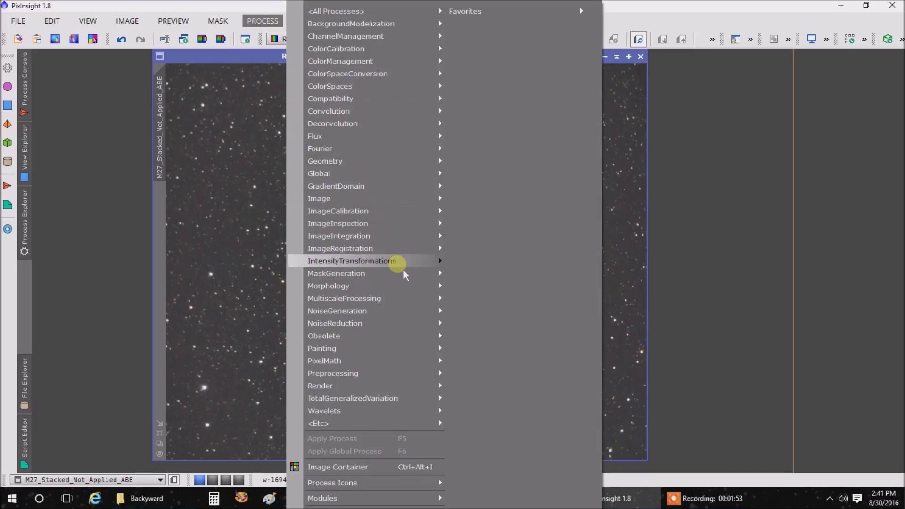
mouse_move(398, 263)
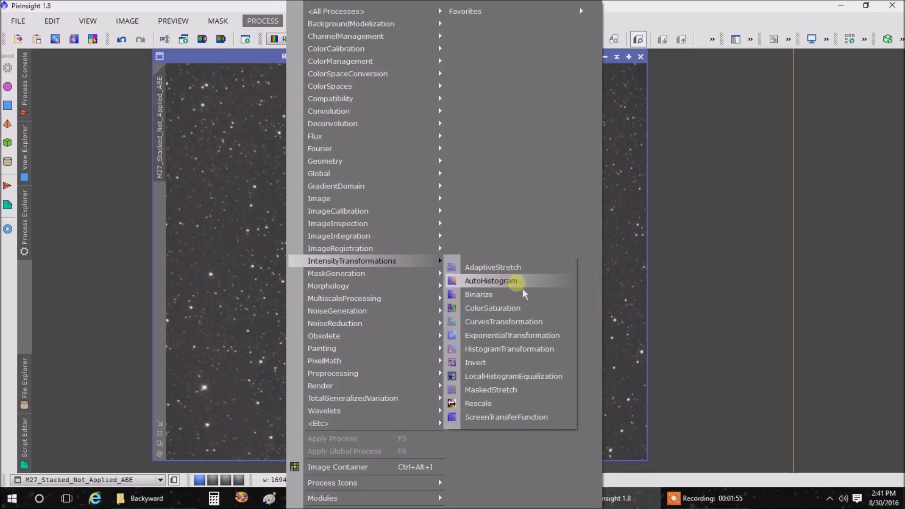
left_click(532, 326)
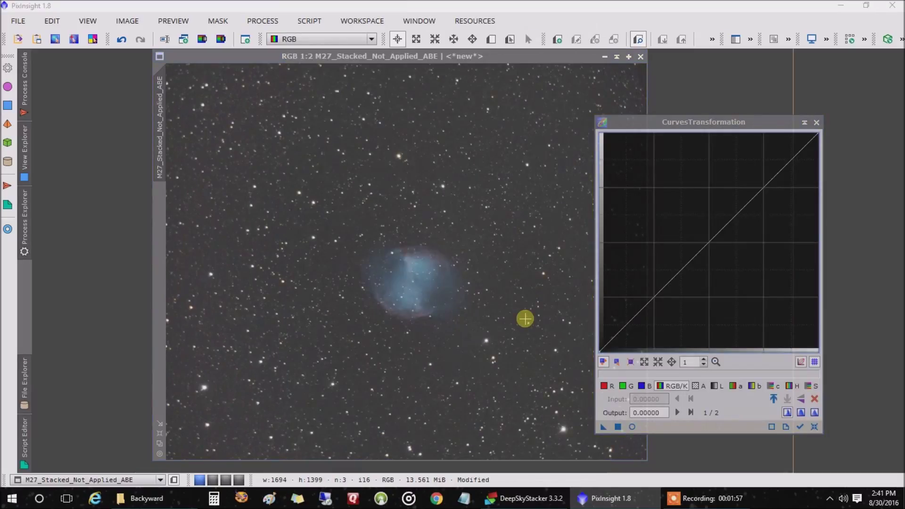
left_click(633, 427)
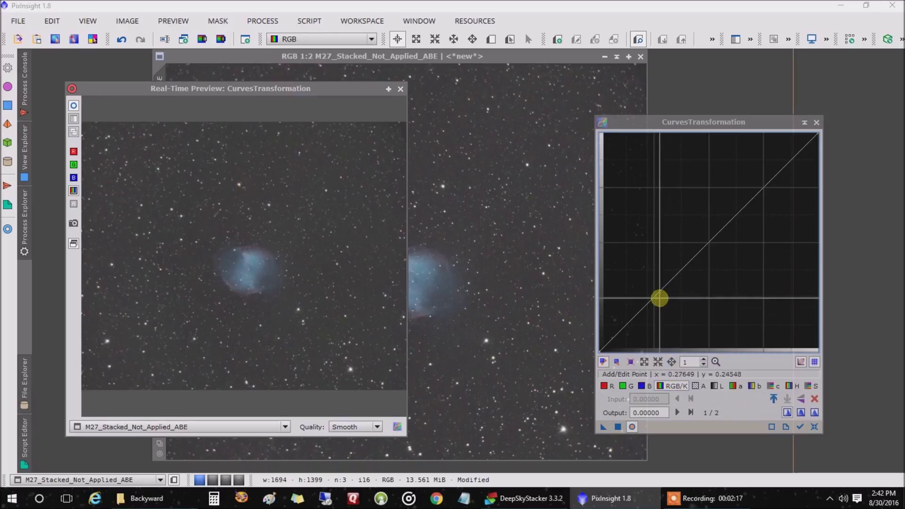
mouse_move(648, 305)
left_mouse_down()
mouse_move(643, 293)
mouse_move(654, 308)
left_mouse_up()
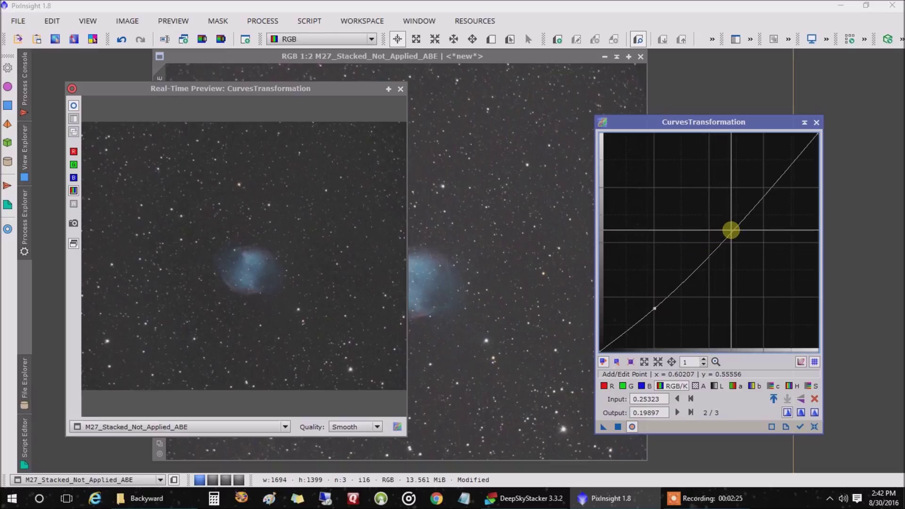
left_click_drag(726, 228, 706, 192)
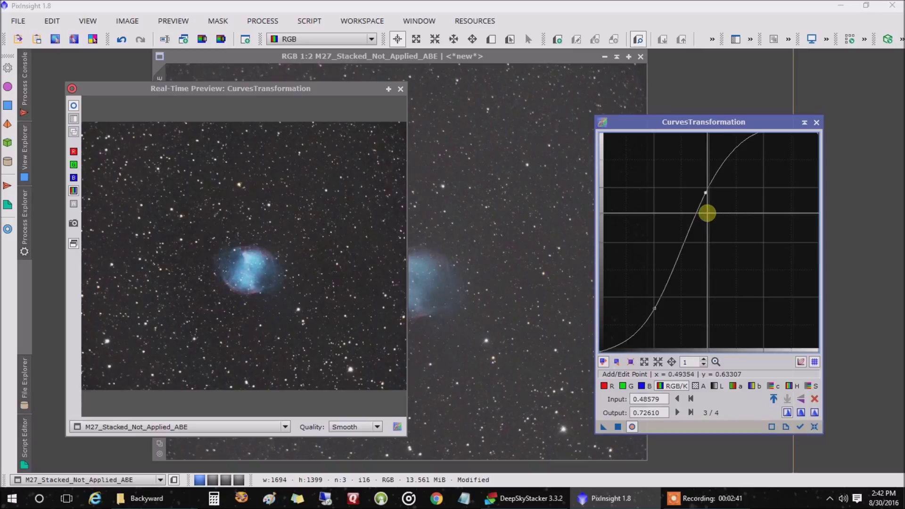
left_click(400, 89)
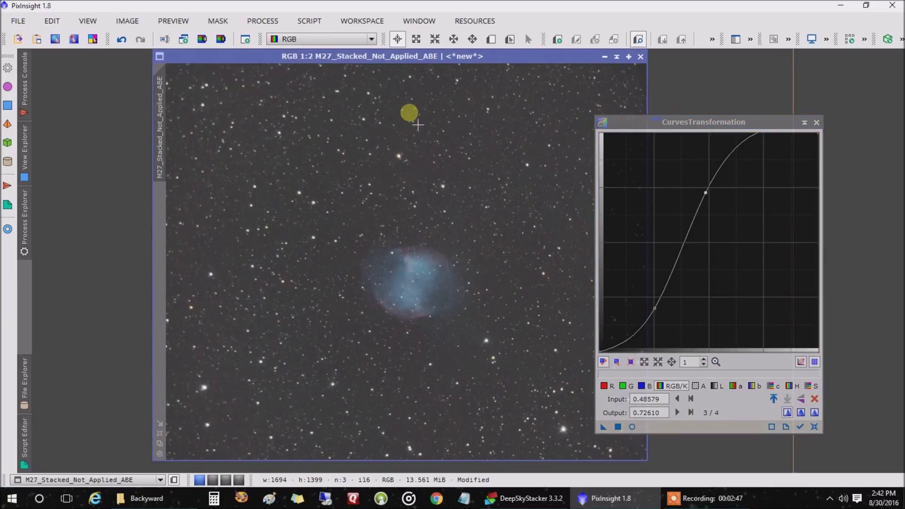
left_click(621, 434)
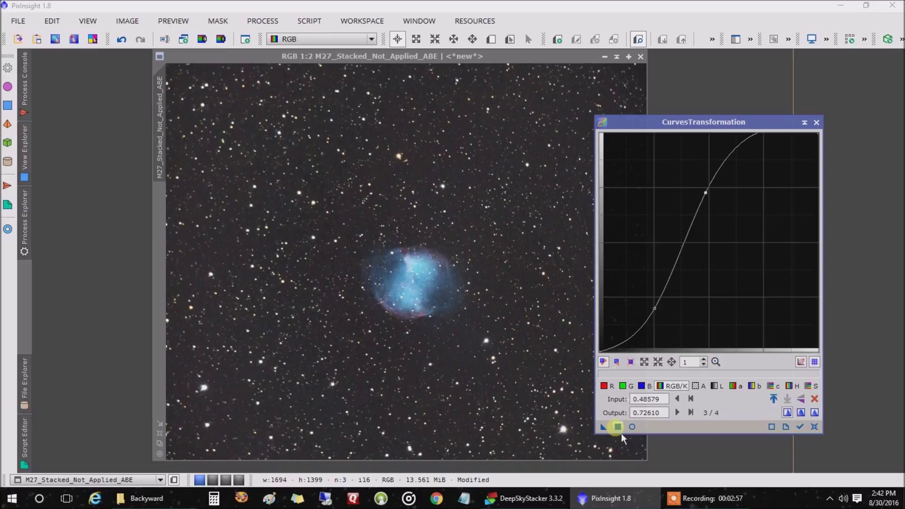
left_click(816, 122)
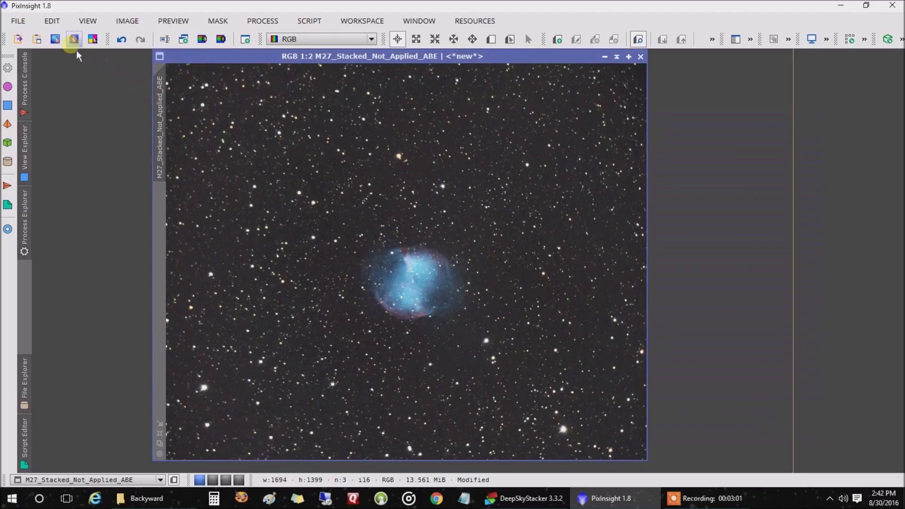
Open Save As with TIFF chosen as the file type, then cancel without saving
left_click(22, 20)
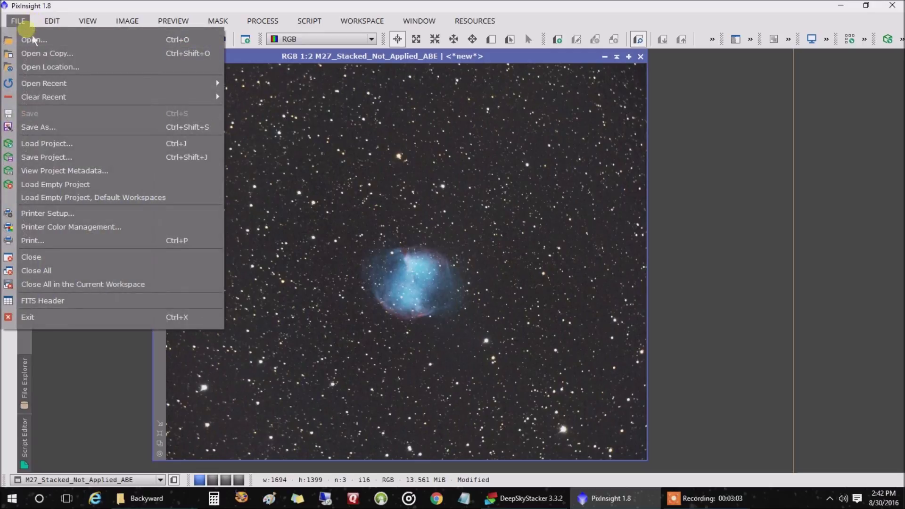
left_click(32, 128)
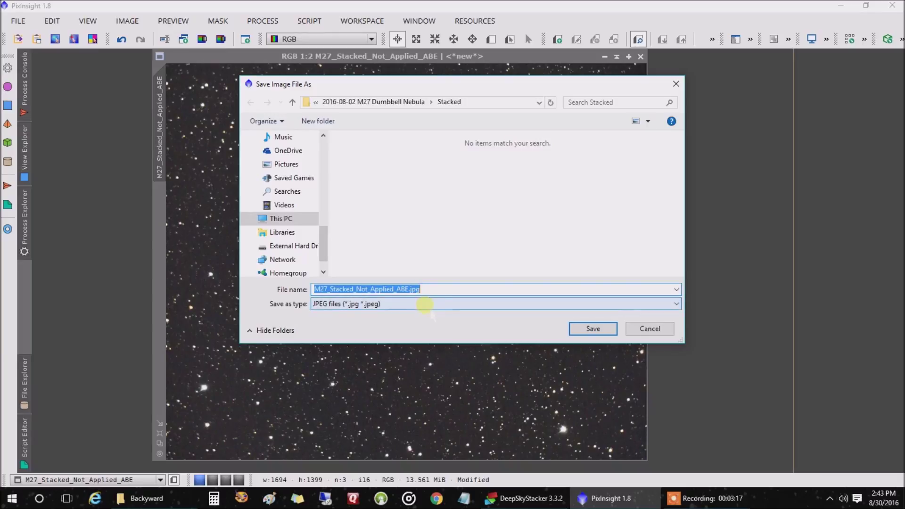
left_click(425, 303)
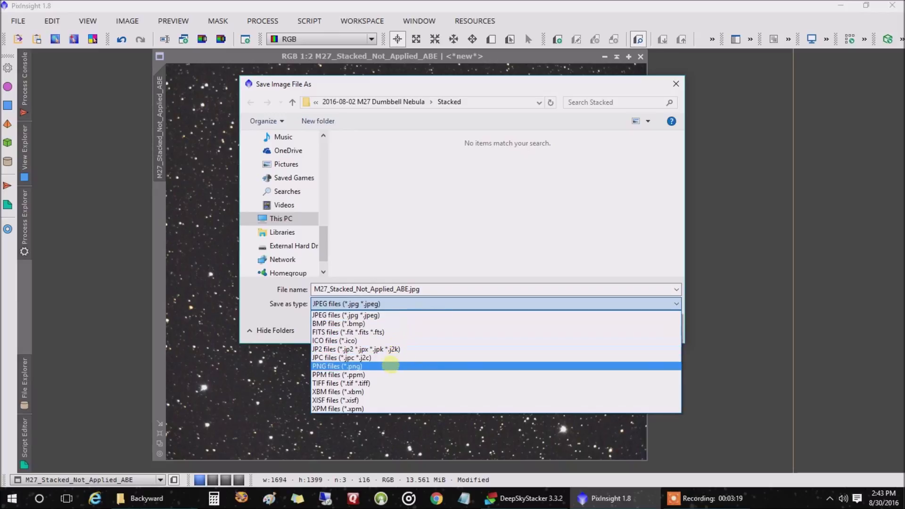
left_click(383, 383)
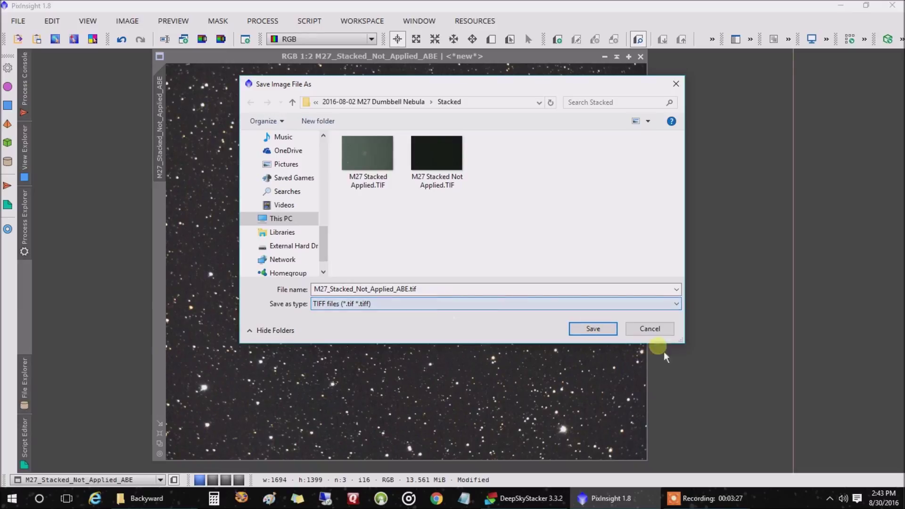
left_click(650, 329)
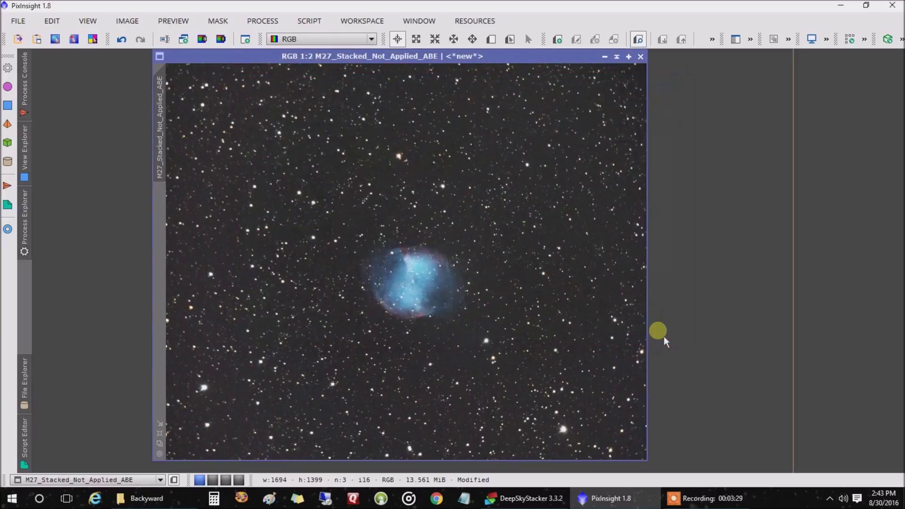